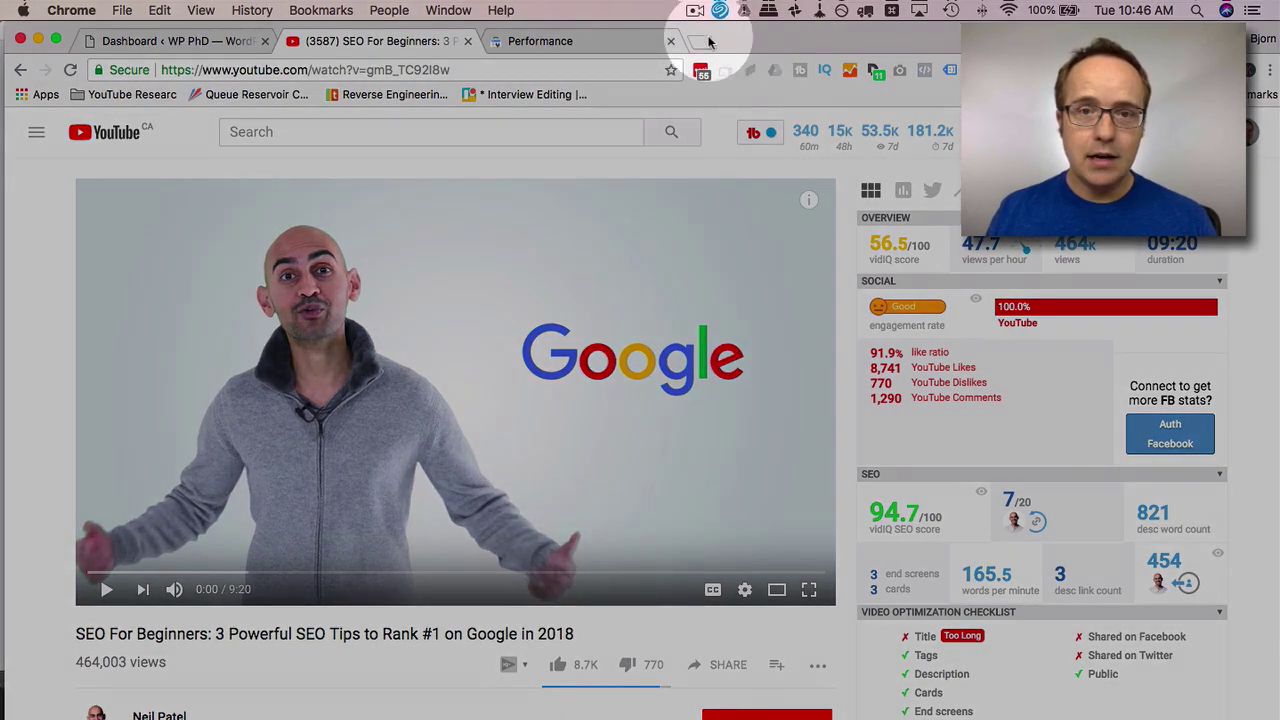
Step: Search Google for "wordpress" in a new browser tab and look through the result titles and descriptions
{"action": "left_click", "coordinate": [776, 68]}
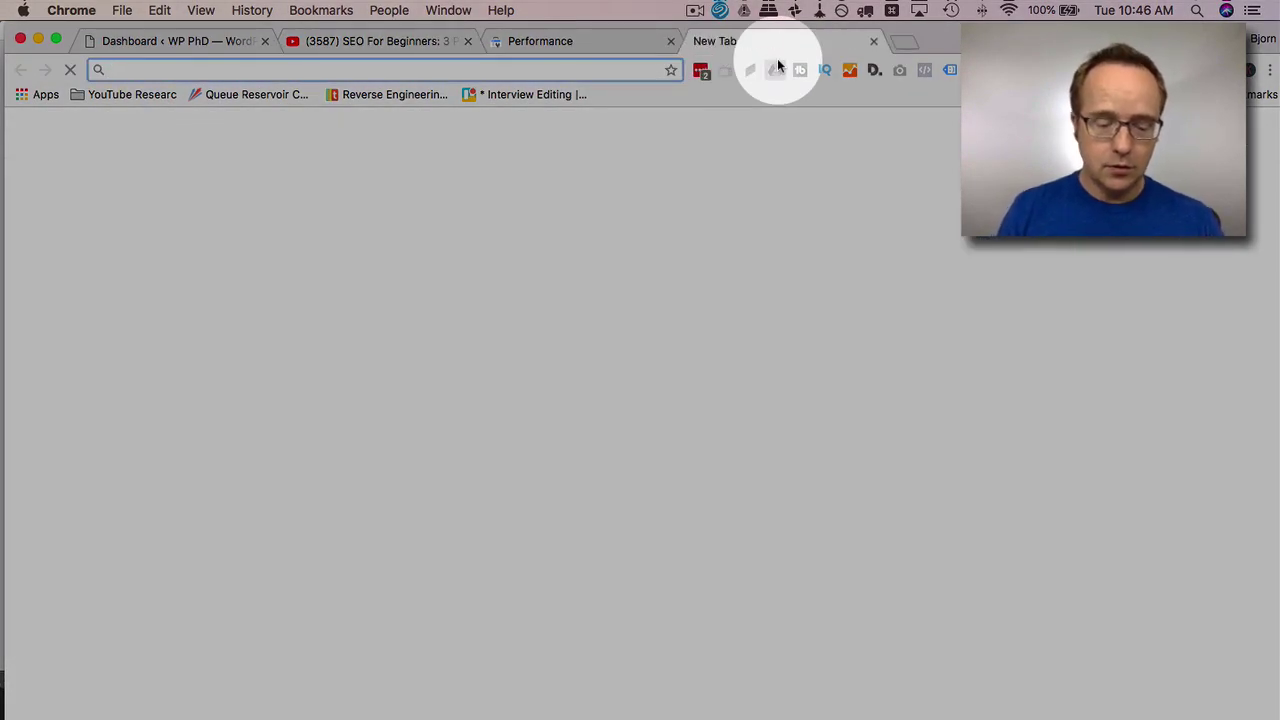
{"action": "type", "text": "wordpress"}
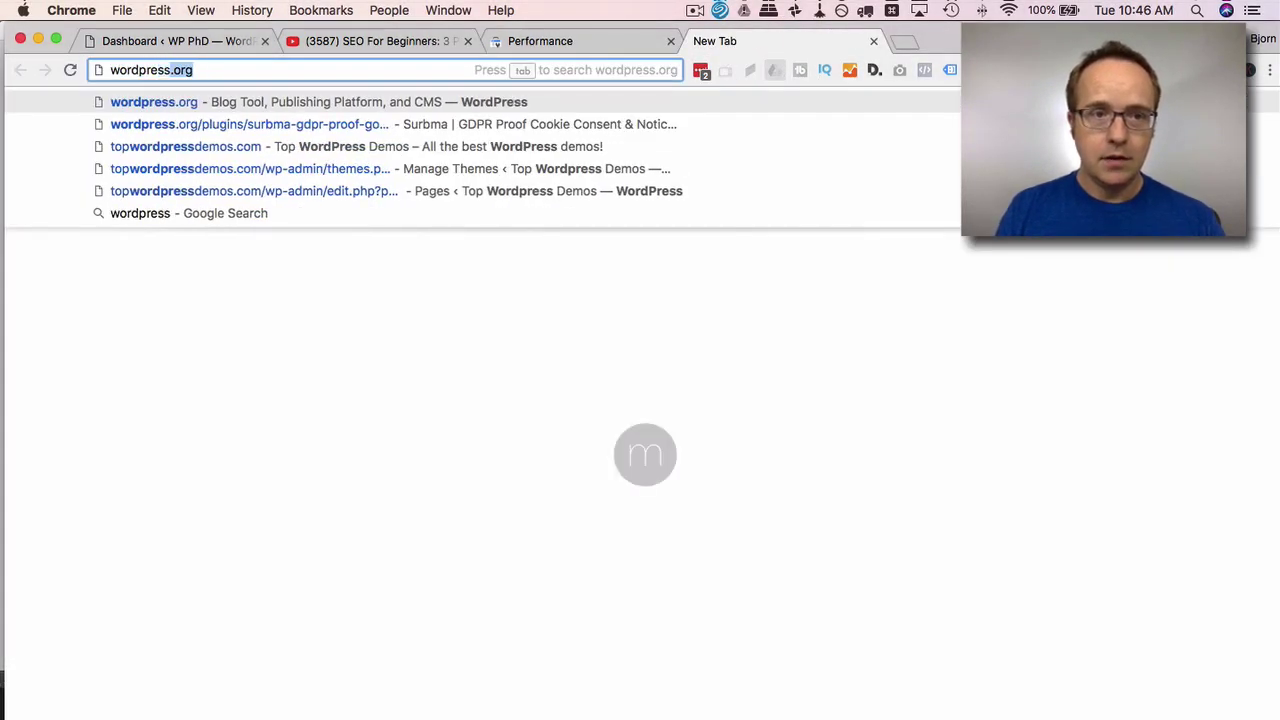
{"action": "key", "text": "BackSpace"}
{"action": "key", "text": "Return"}
{"action": "scroll", "coordinate": [100, 330], "scroll_direction": "down", "scroll_amount": 5}
{"action": "scroll", "coordinate": [100, 330], "scroll_direction": "down", "scroll_amount": 1}
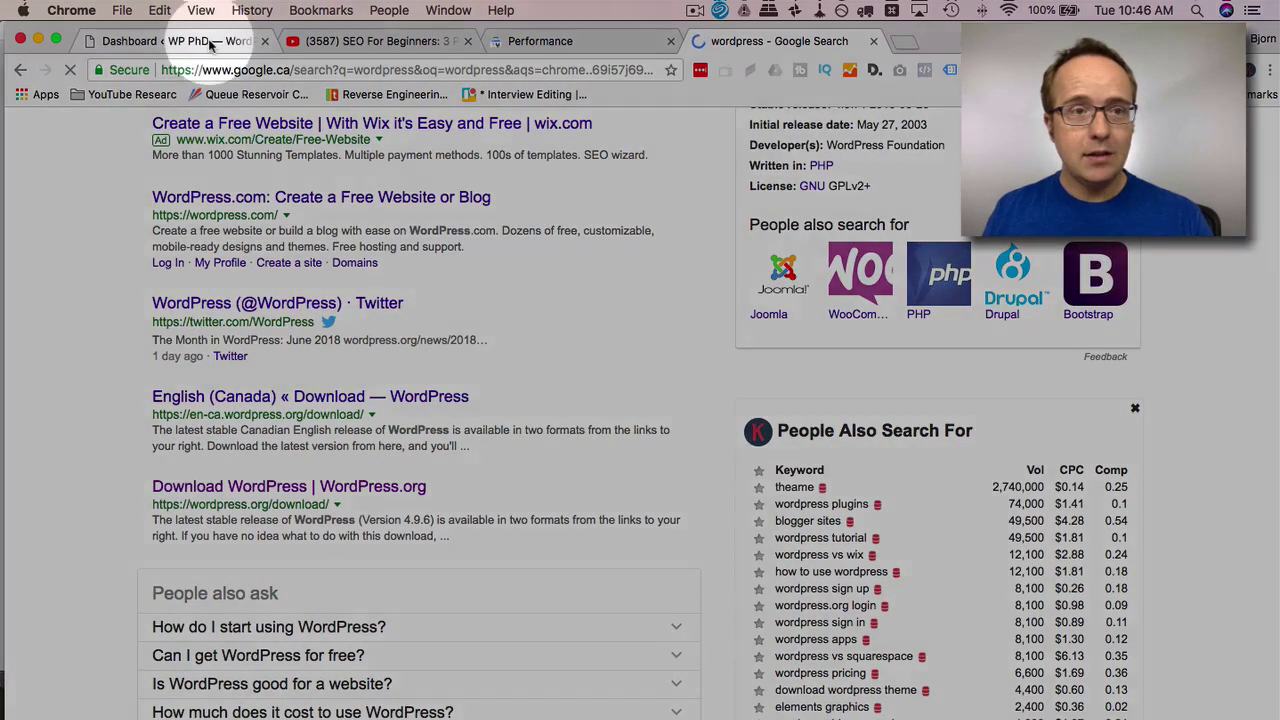
Step: Return to the WP PhD WordPress dashboard and start adding a new page
{"action": "left_click", "coordinate": [210, 42]}
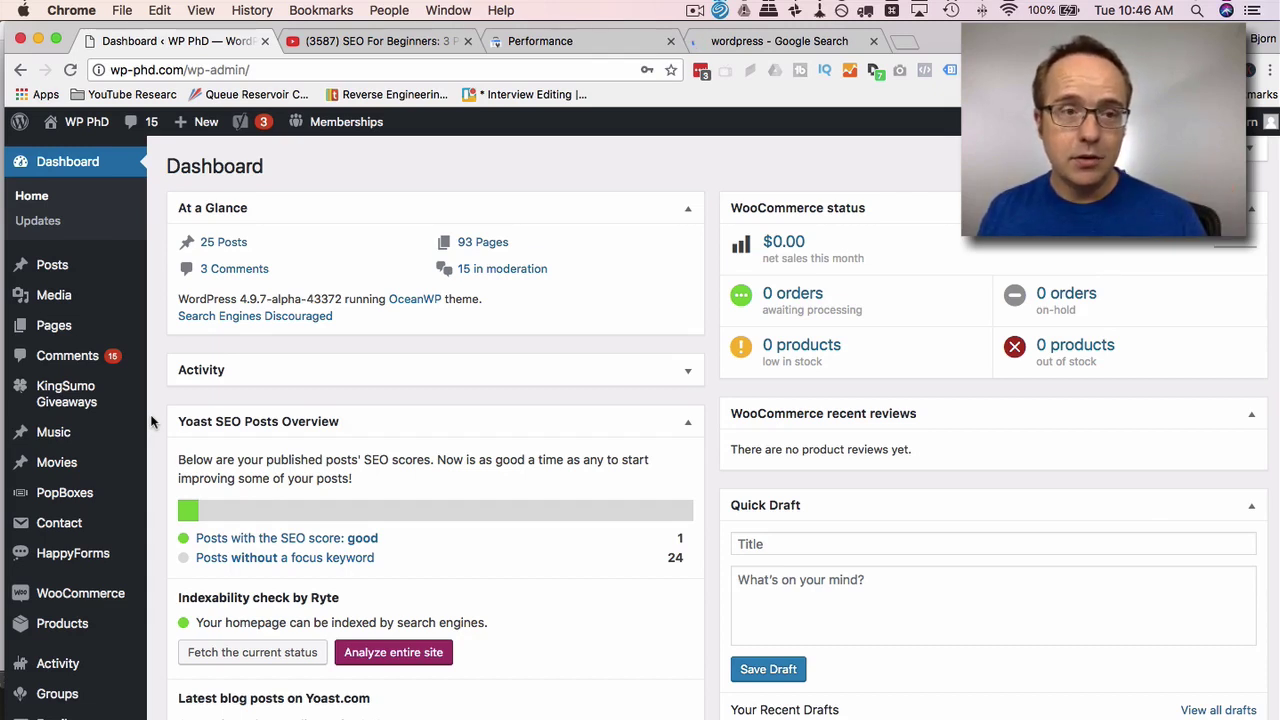
{"action": "mouse_move", "coordinate": [72, 326]}
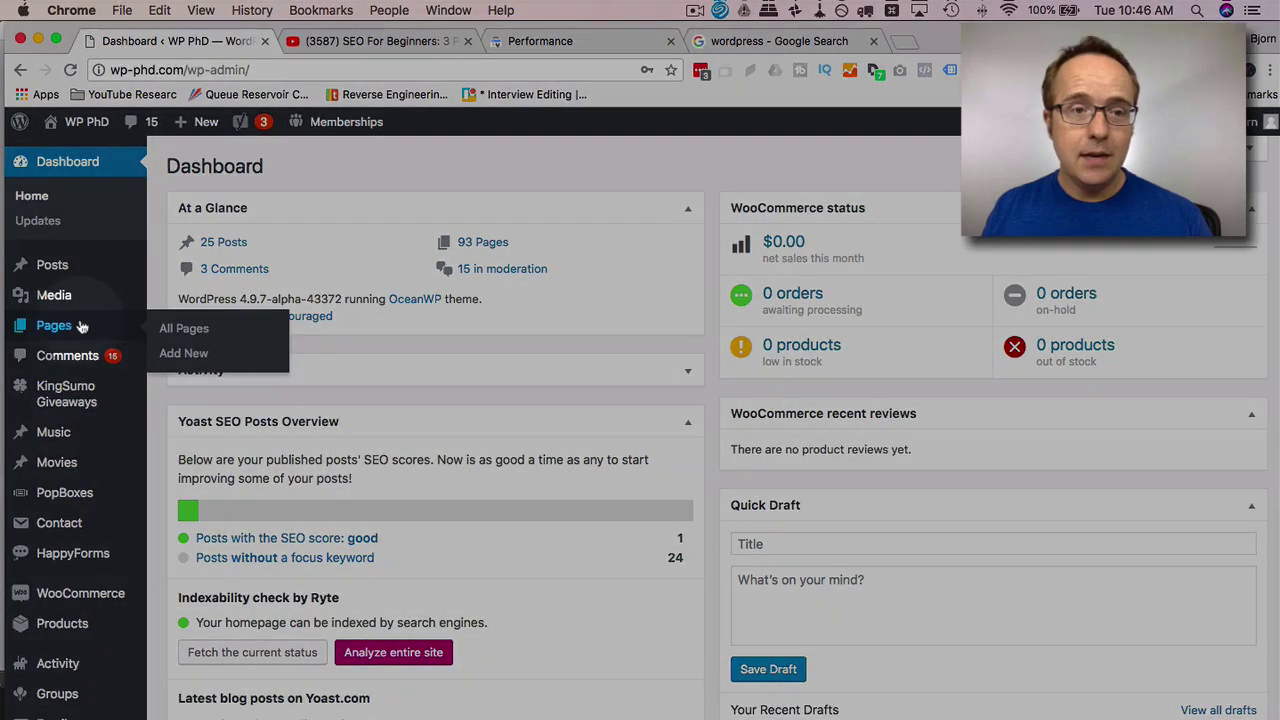
{"action": "left_click", "coordinate": [200, 355]}
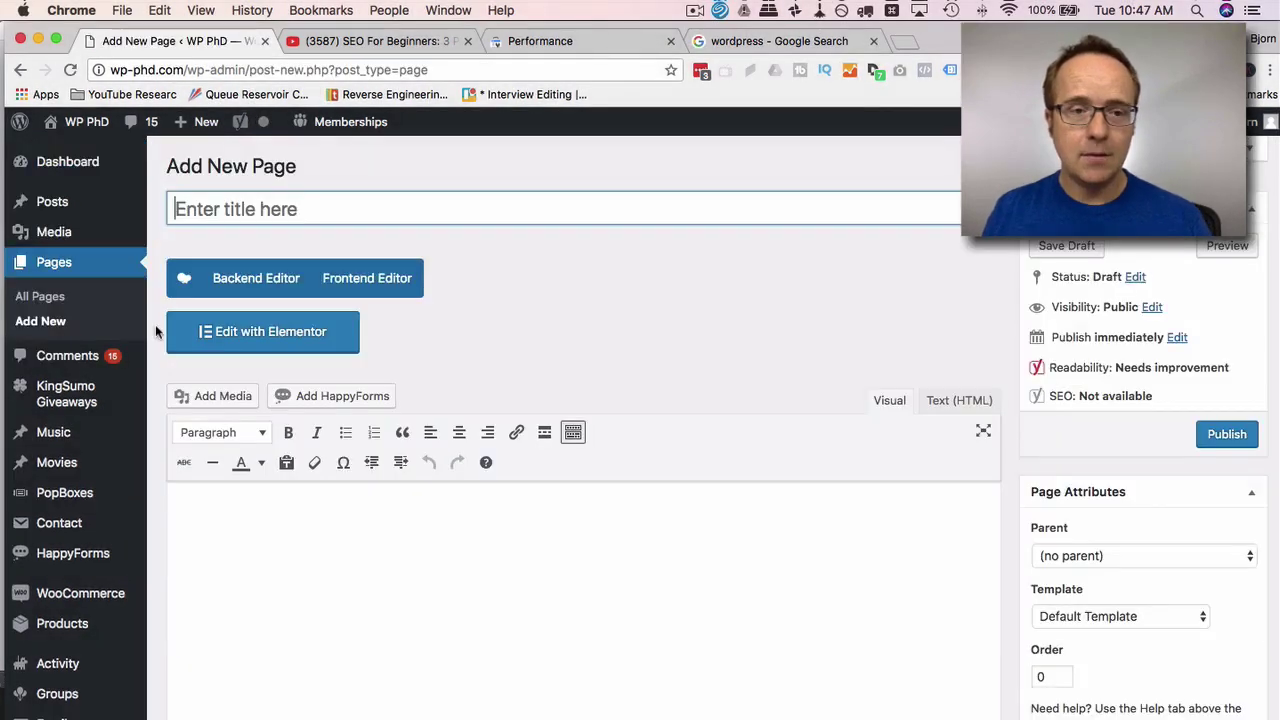
Step: Expand the Yoast SEO section of the new page and open its snippet for editing
{"action": "scroll", "coordinate": [155, 324], "scroll_direction": "down", "scroll_amount": 5}
{"action": "scroll", "coordinate": [155, 324], "scroll_direction": "down", "scroll_amount": 2}
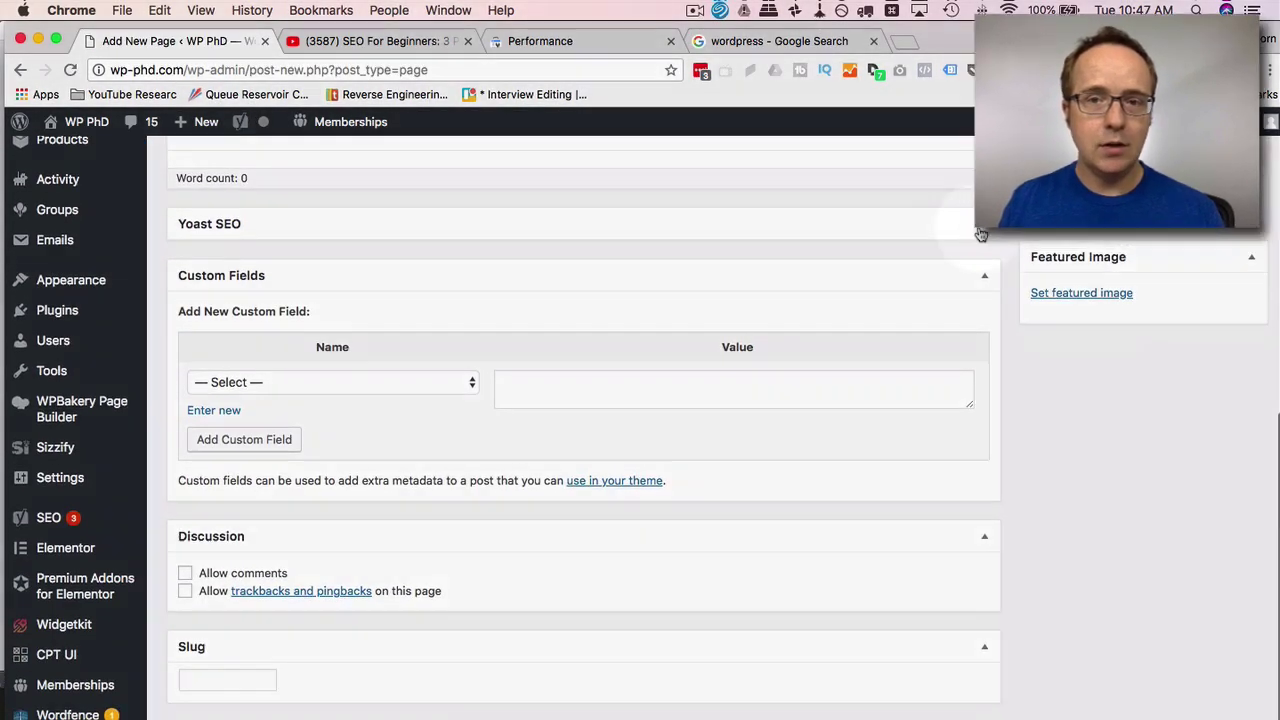
{"action": "left_click", "coordinate": [984, 224]}
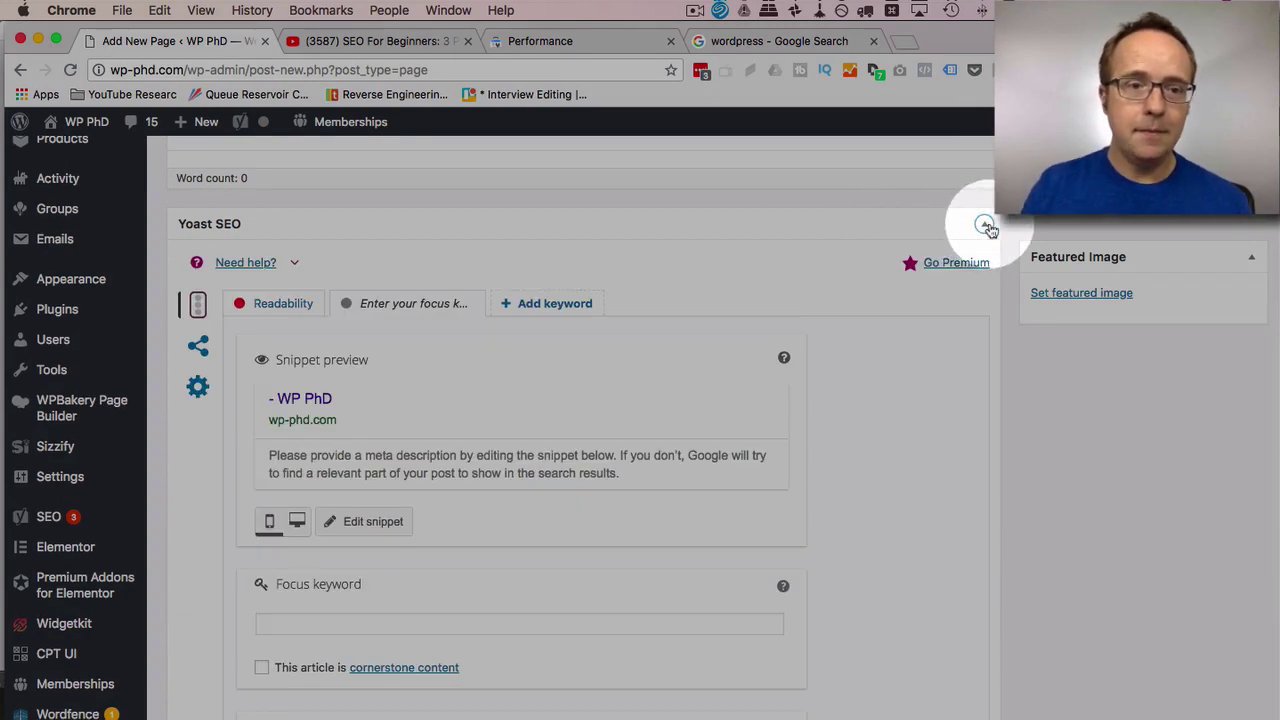
{"action": "scroll", "coordinate": [390, 386], "scroll_direction": "down", "scroll_amount": 1}
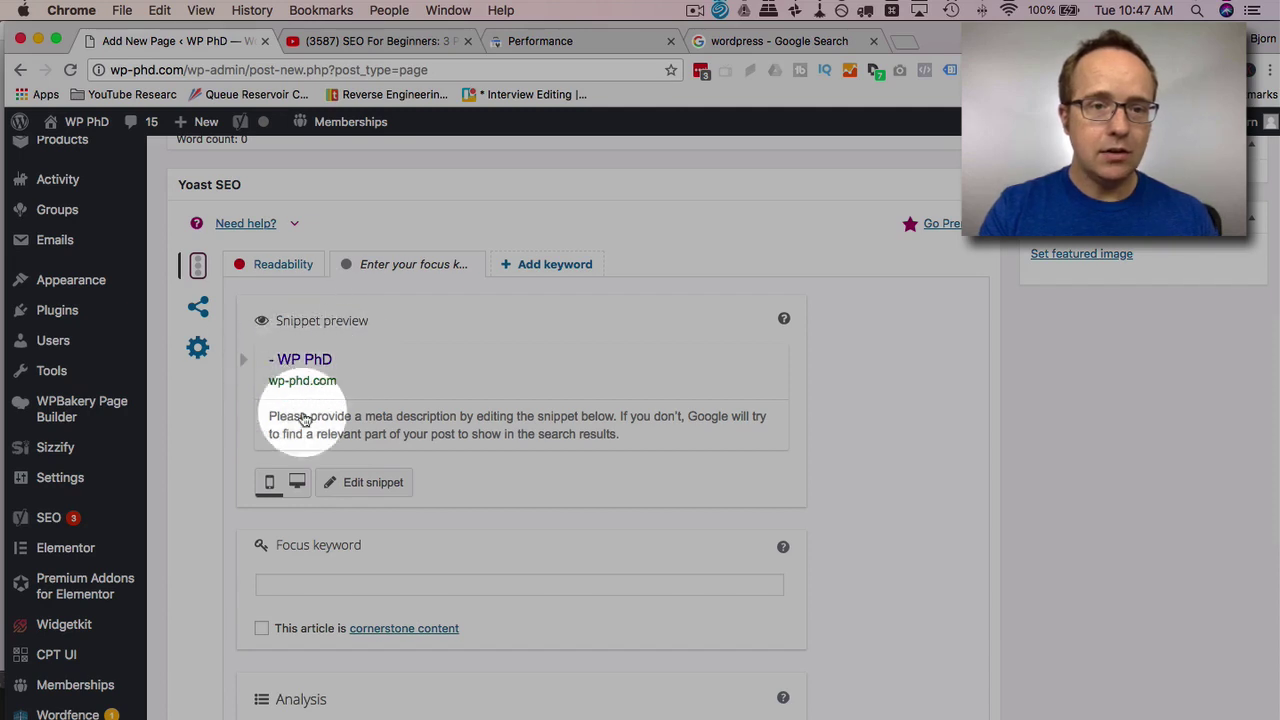
{"action": "left_click", "coordinate": [372, 485]}
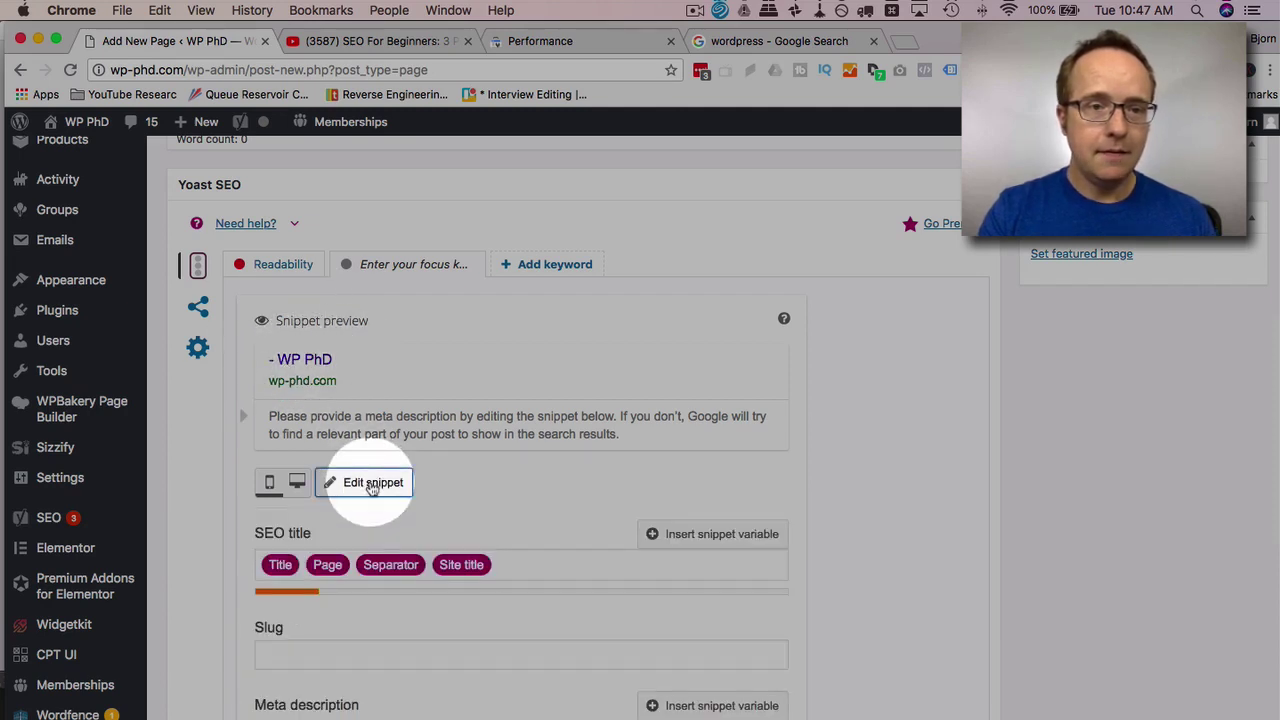
{"action": "scroll", "coordinate": [222, 557], "scroll_direction": "down", "scroll_amount": 3}
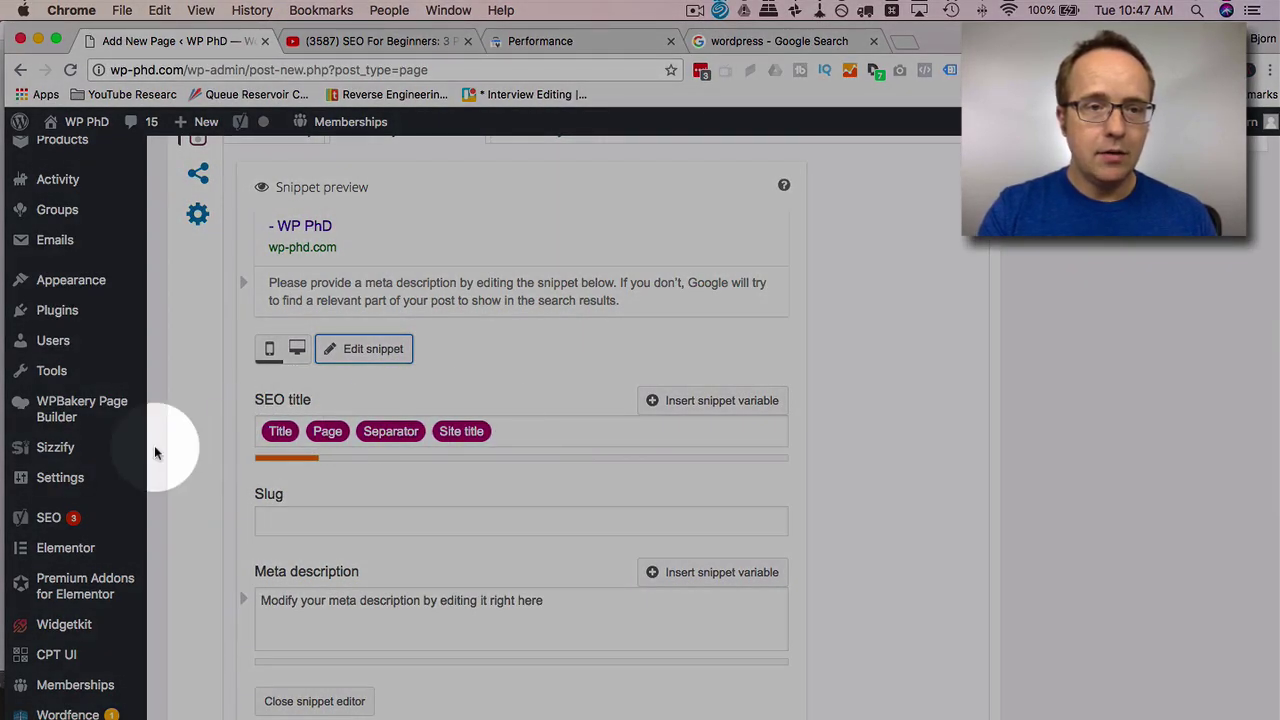
Step: Title the new page "My T-Shirts" and save it as a draft
{"action": "scroll", "coordinate": [157, 445], "scroll_direction": "up", "scroll_amount": 10}
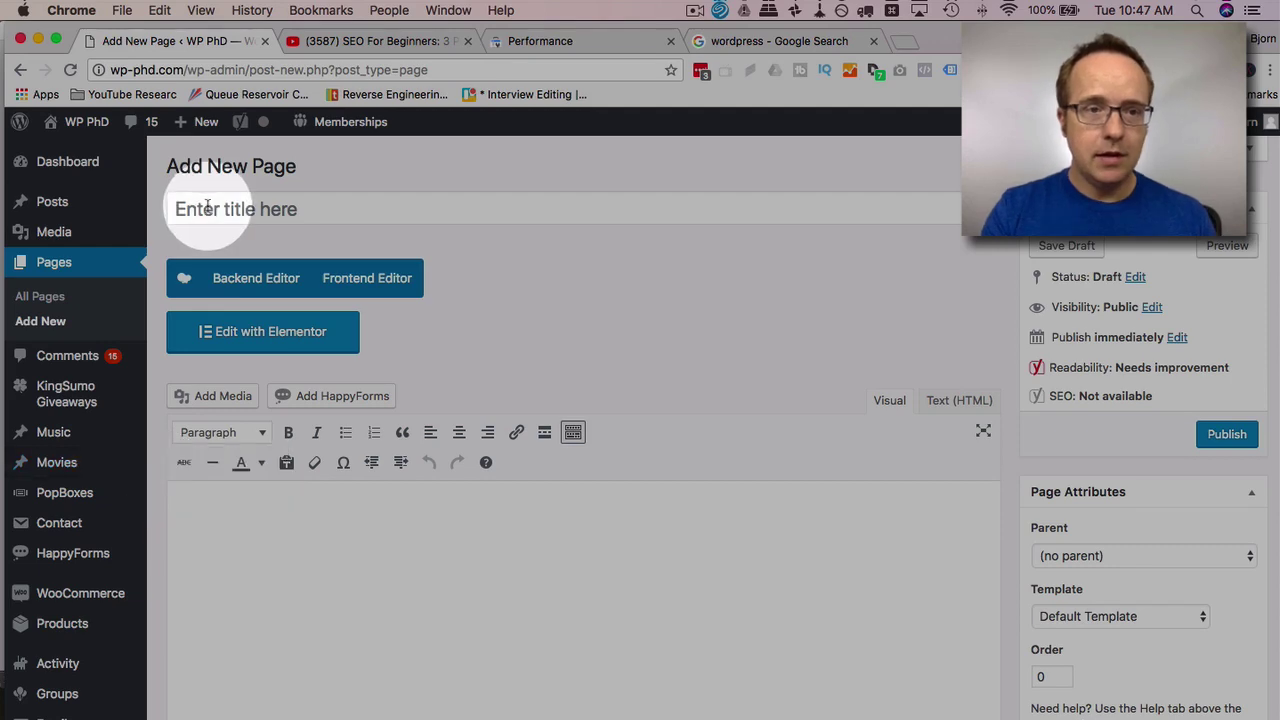
{"action": "left_click", "coordinate": [207, 207]}
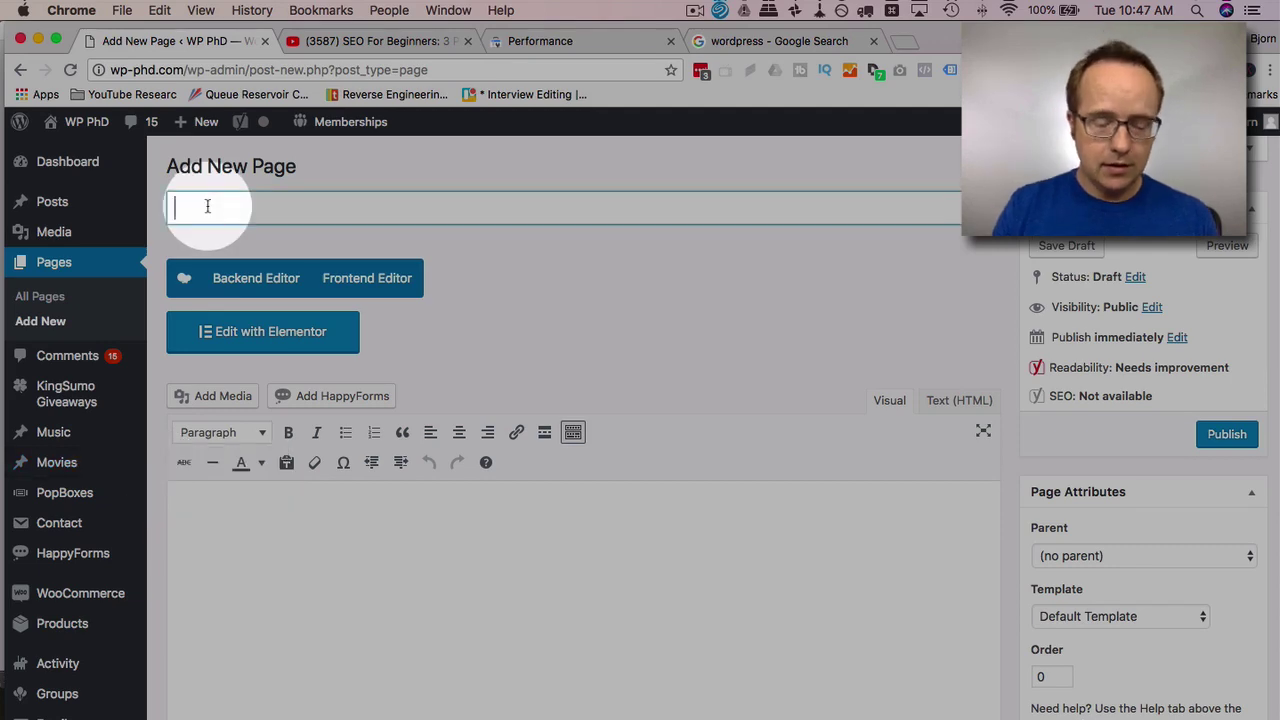
{"action": "type", "text": "My T"}
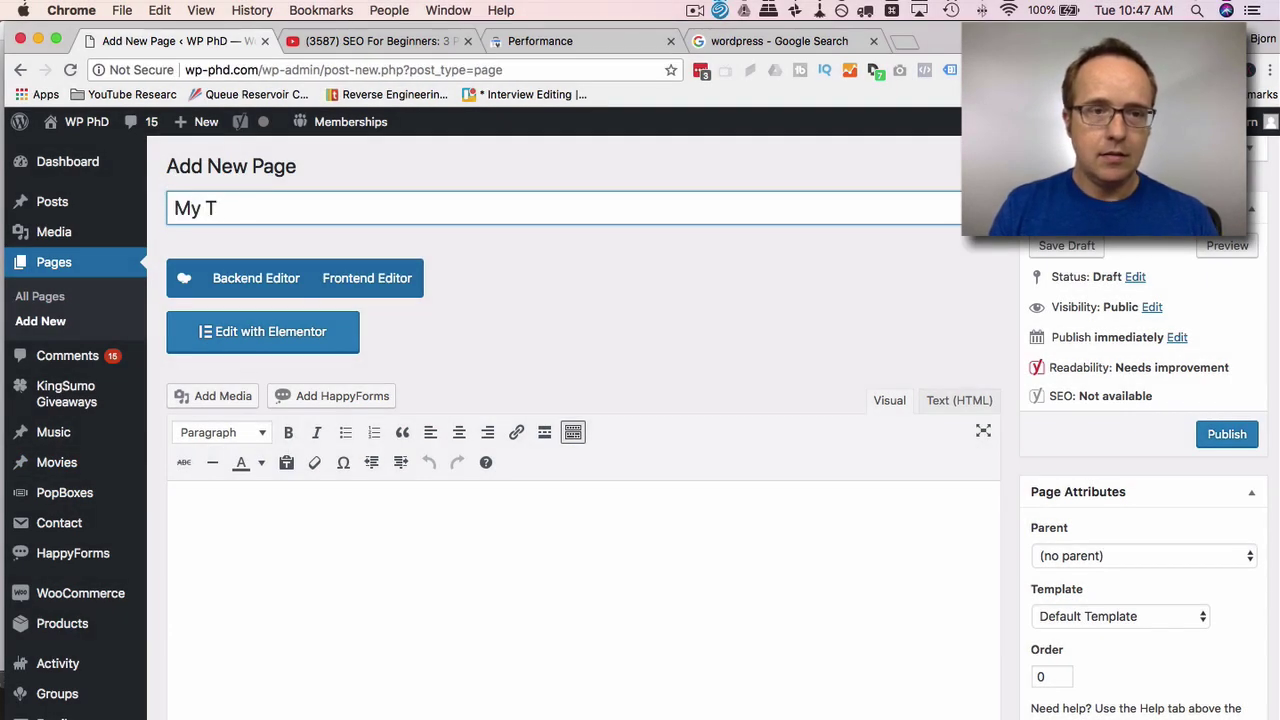
{"action": "type", "text": "iShrits"}
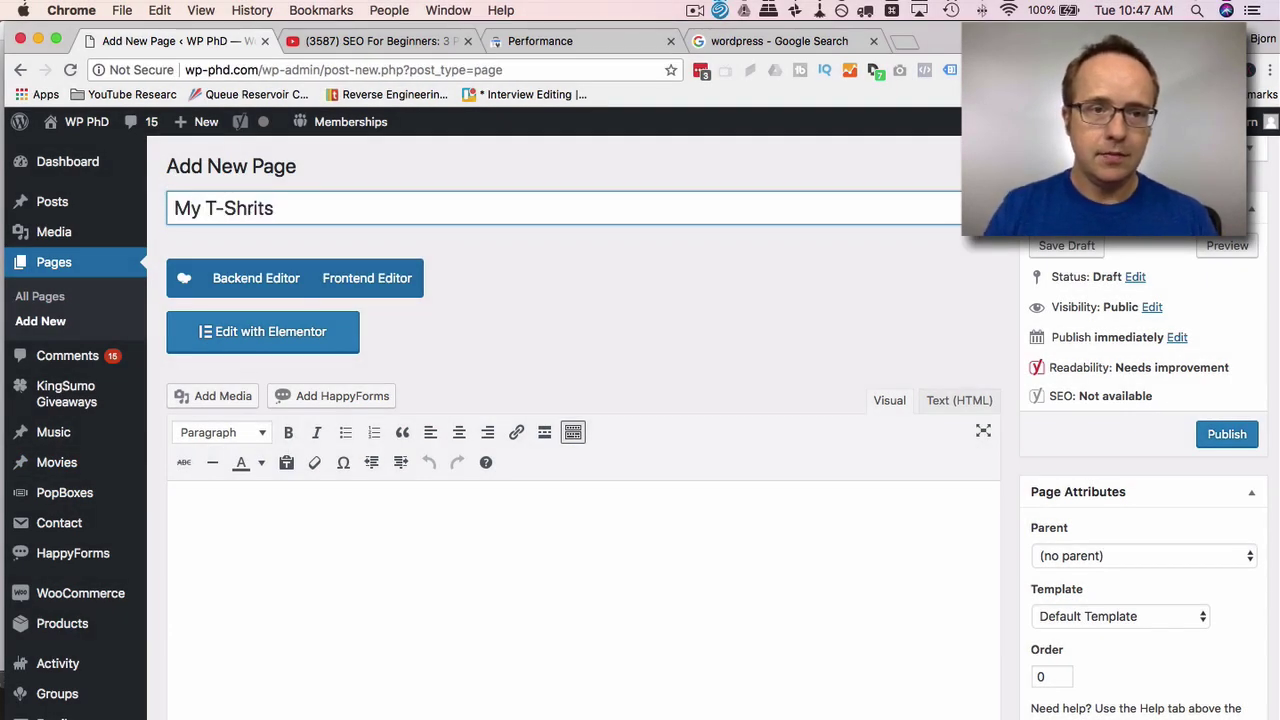
{"action": "key", "text": "BackSpace"}
{"action": "key", "text": "BackSpace"}
{"action": "key", "text": "BackSpace"}
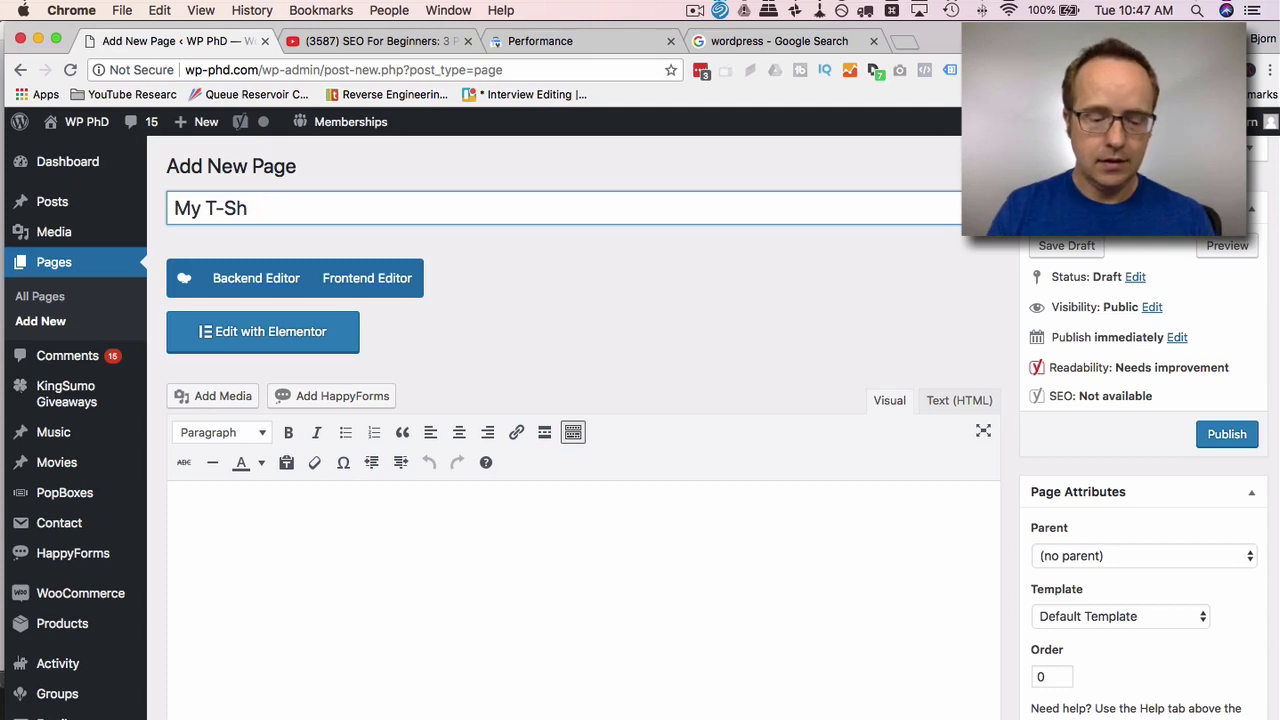
{"action": "type", "text": "irts"}
{"action": "left_click", "coordinate": [1068, 247]}
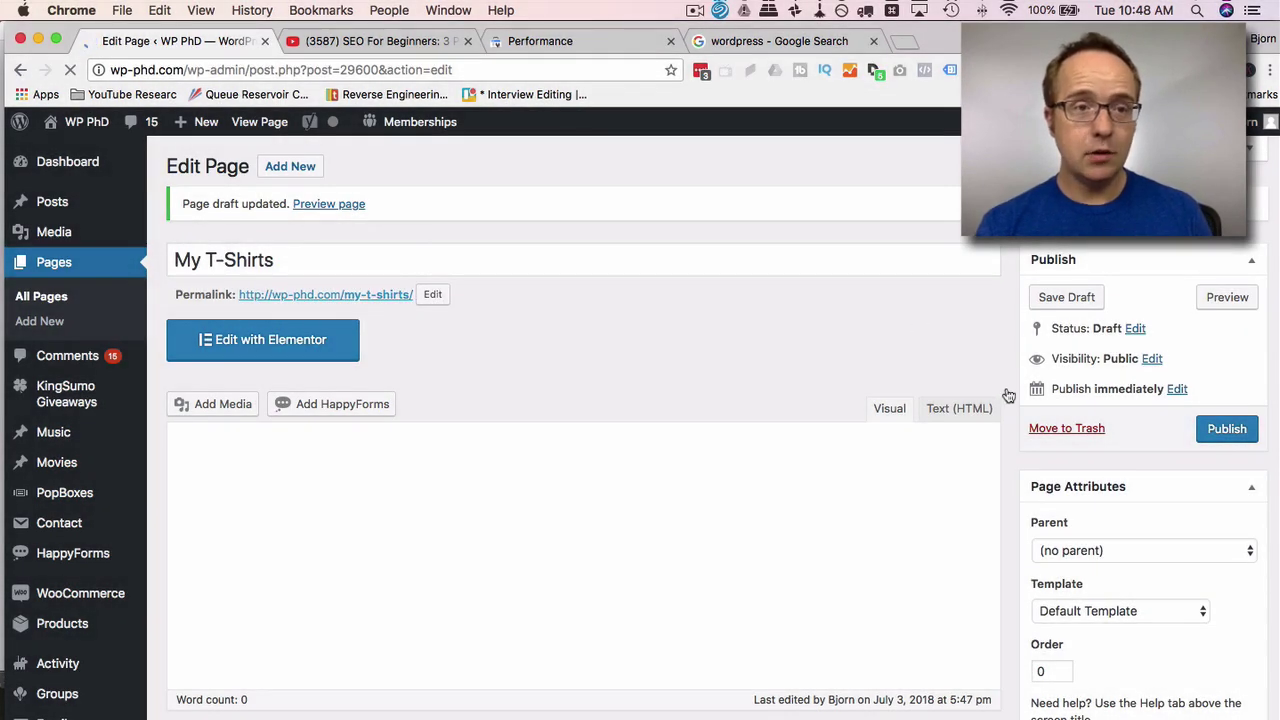
Step: Edit the draft's Yoast SEO snippet and enter the meta description "My T-Shirts are the best shirts I have ever worn."
{"action": "scroll", "coordinate": [1008, 395], "scroll_direction": "down", "scroll_amount": 5}
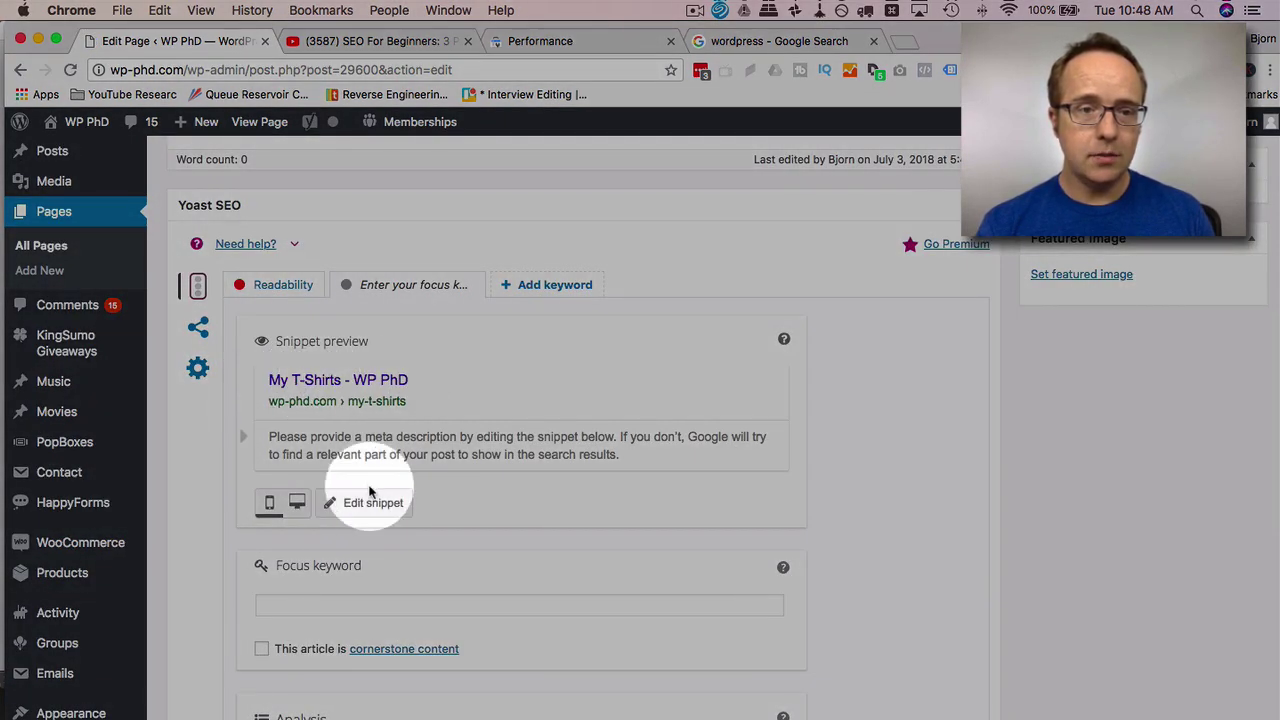
{"action": "left_click", "coordinate": [366, 505]}
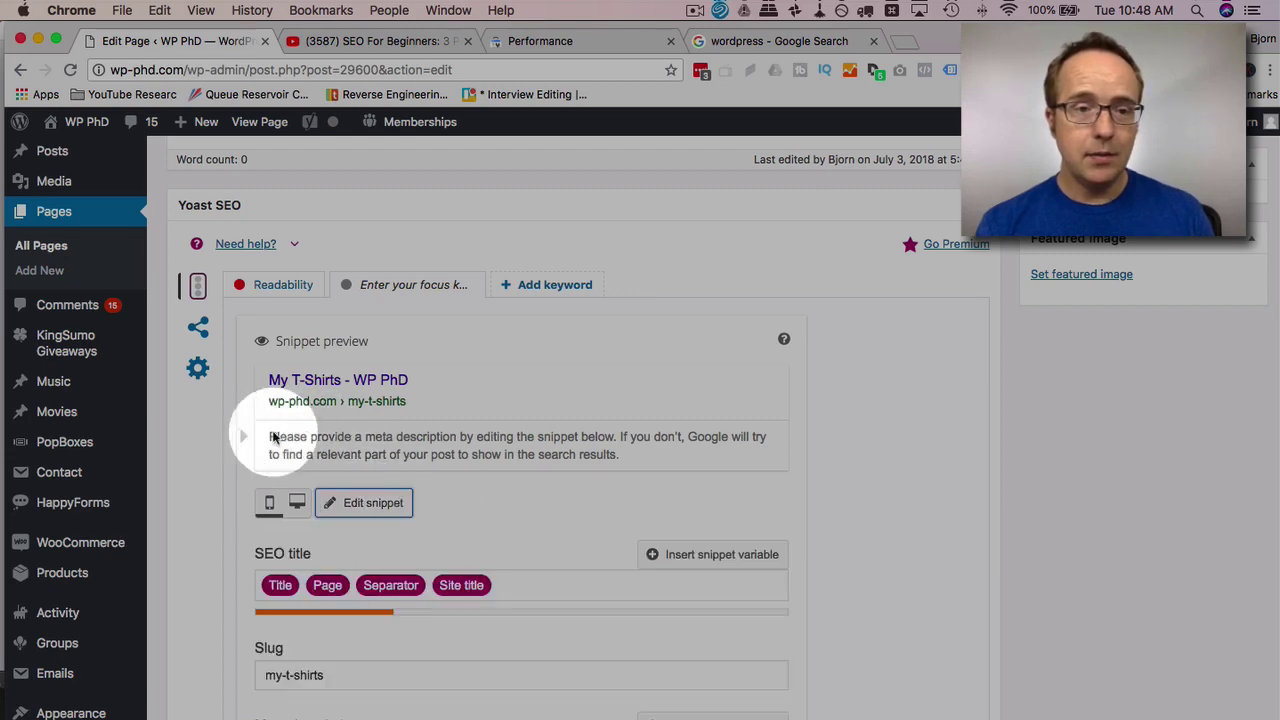
{"action": "scroll", "coordinate": [214, 508], "scroll_direction": "down", "scroll_amount": 2}
{"action": "scroll", "coordinate": [237, 565], "scroll_direction": "down", "scroll_amount": 1}
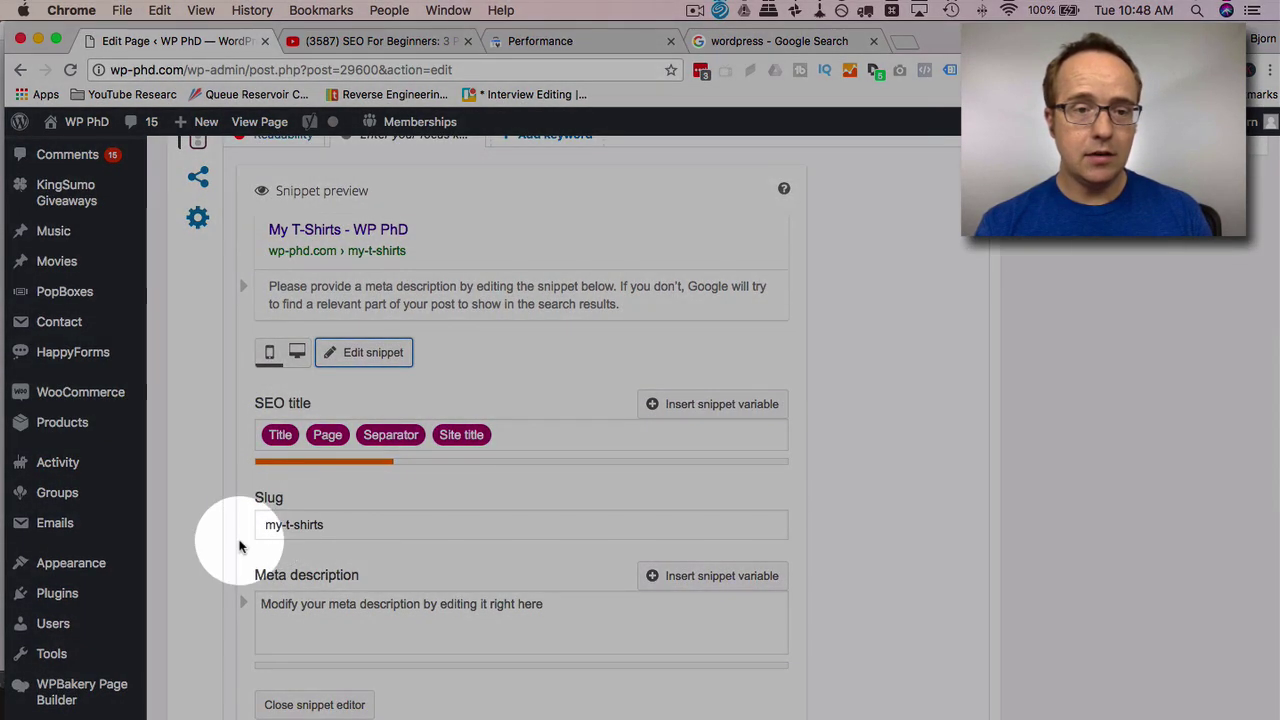
{"action": "scroll", "coordinate": [244, 545], "scroll_direction": "down", "scroll_amount": 1}
{"action": "left_click", "coordinate": [258, 545]}
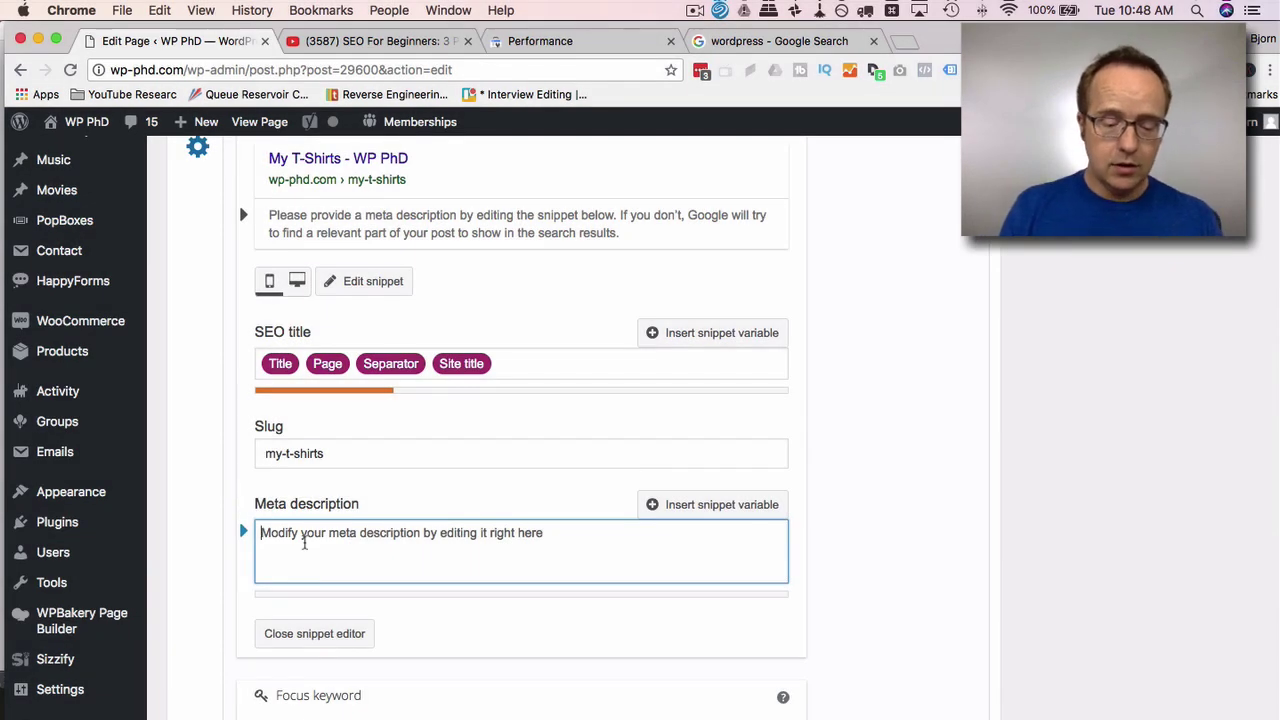
{"action": "type", "text": "My T-Shirts are the b"}
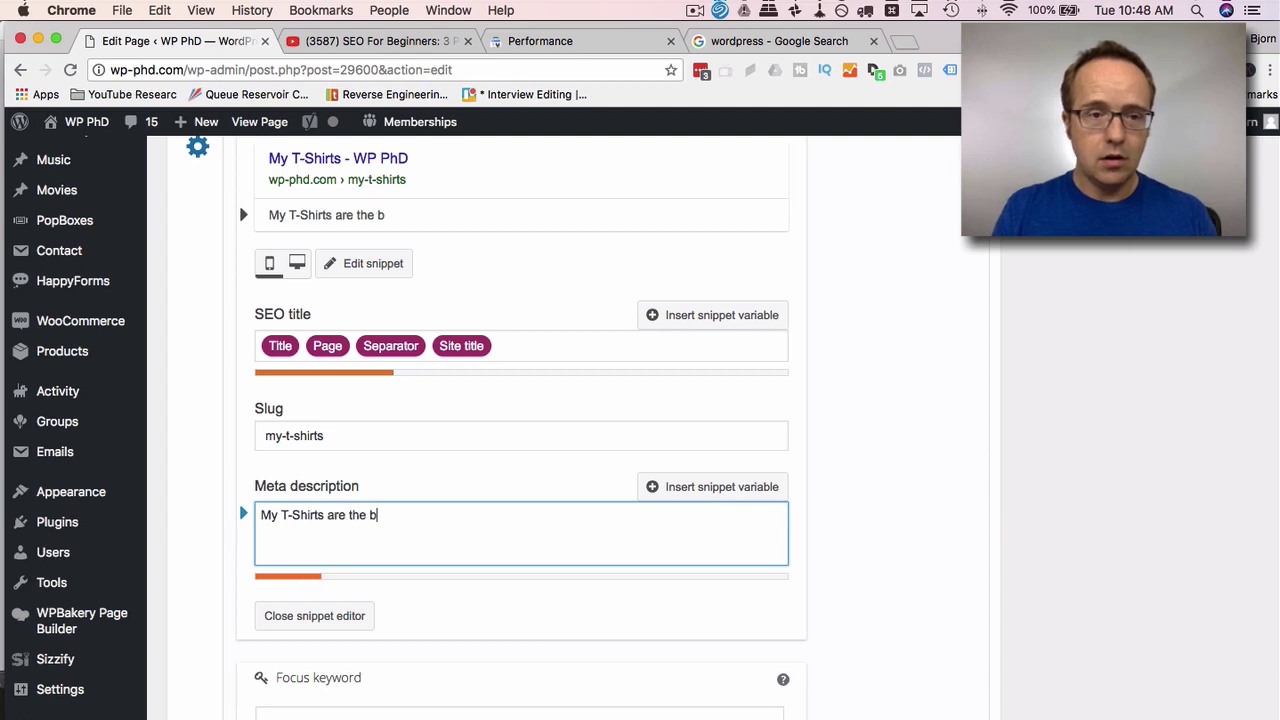
{"action": "type", "text": "est shirts I have hav"}
{"action": "key", "text": "BackSpace"}
{"action": "type", "text": "ever worn."}
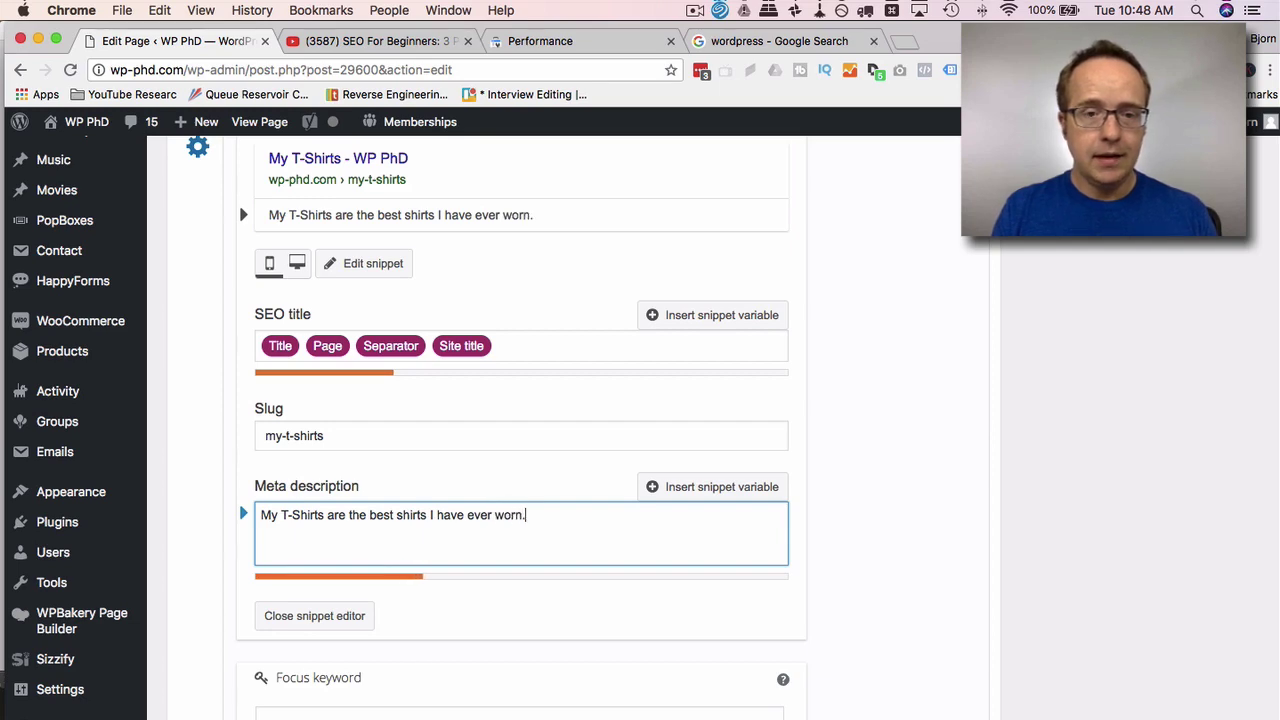
Step: Lengthen the meta description by copying its sentence and pasting it until it appears three times
{"action": "mouse_move", "coordinate": [528, 517]}
{"action": "left_mouse_down"}
{"action": "mouse_move", "coordinate": [255, 514]}
{"action": "mouse_move", "coordinate": [516, 530]}
{"action": "left_mouse_up"}
{"action": "triple_click", "coordinate": [539, 530]}
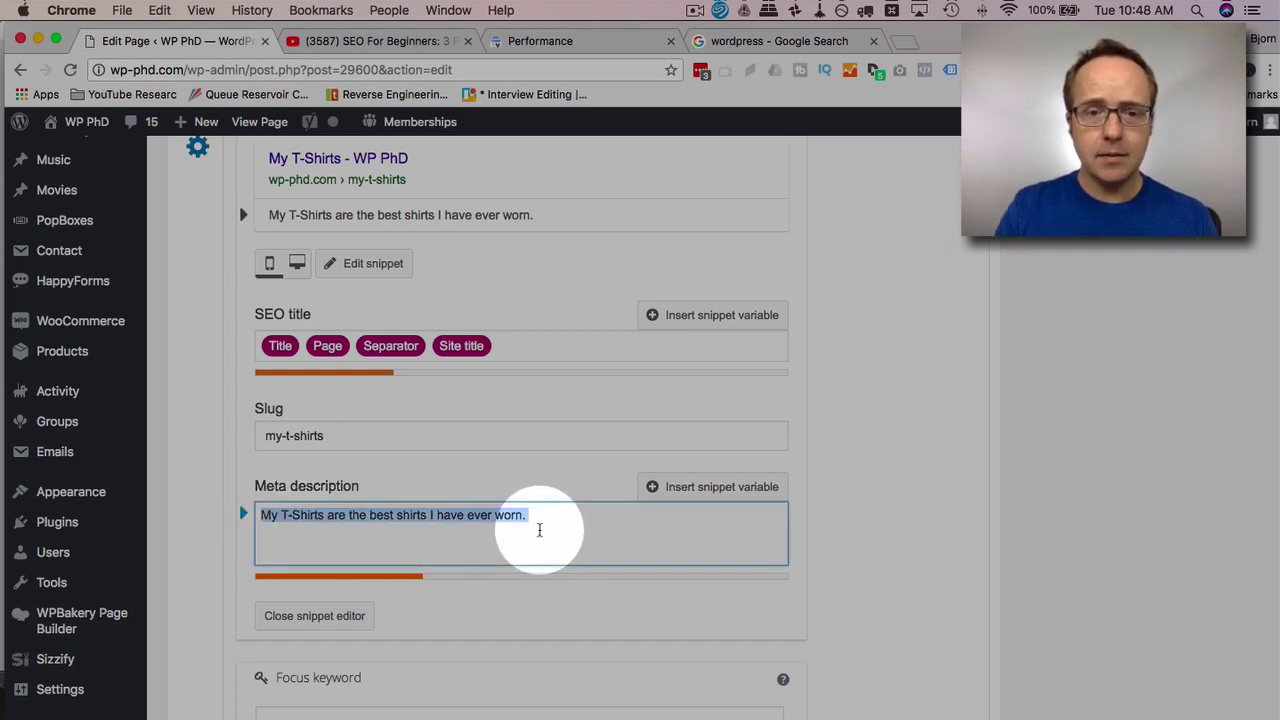
{"action": "key", "text": "ctrl+c"}
{"action": "left_click", "coordinate": [539, 530]}
{"action": "key", "text": "ctrl+v"}
{"action": "key", "text": "ctrl+v"}
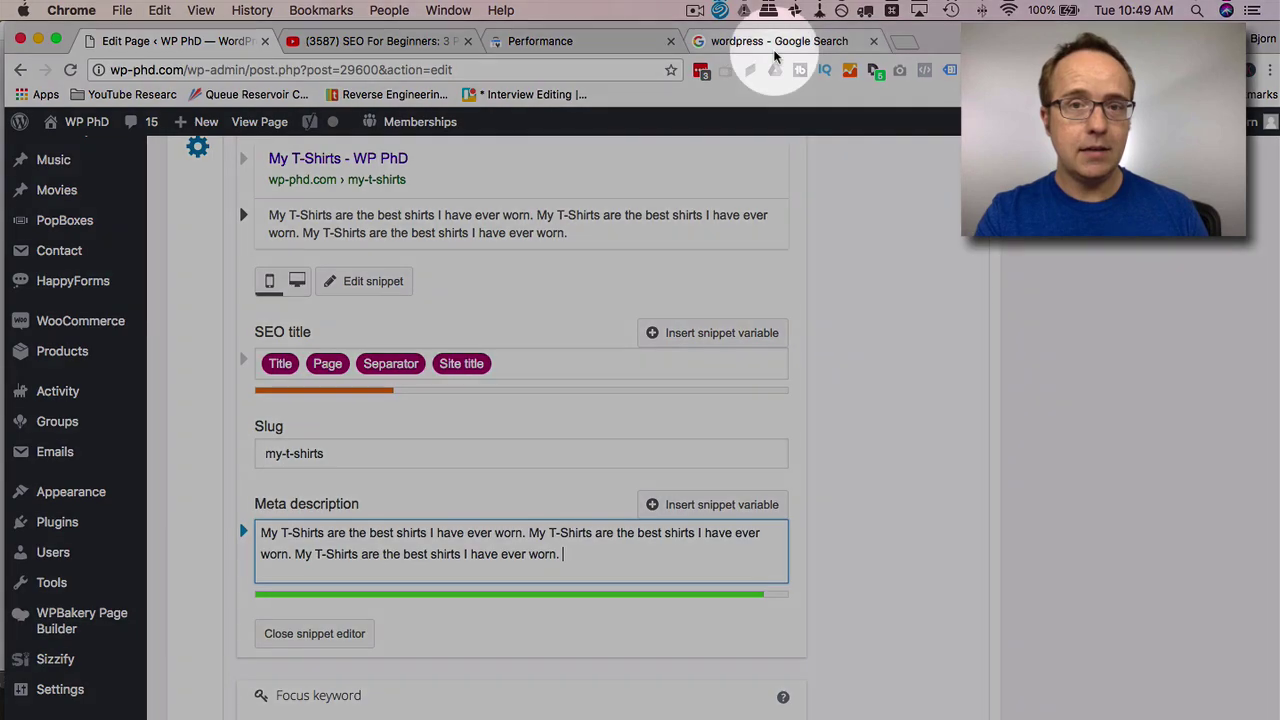
Step: Glance back at the Google result descriptions for "wordpress" and close the page's snippet editor
{"action": "left_click", "coordinate": [770, 45]}
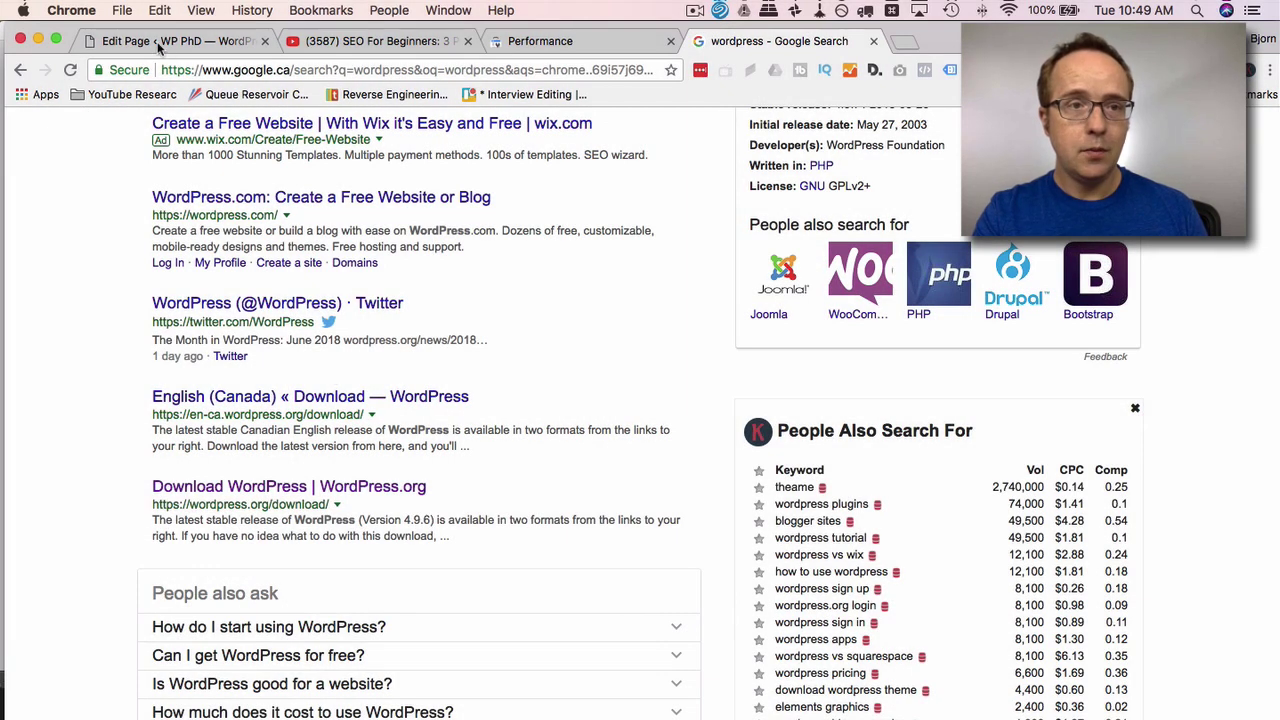
{"action": "left_click", "coordinate": [157, 43]}
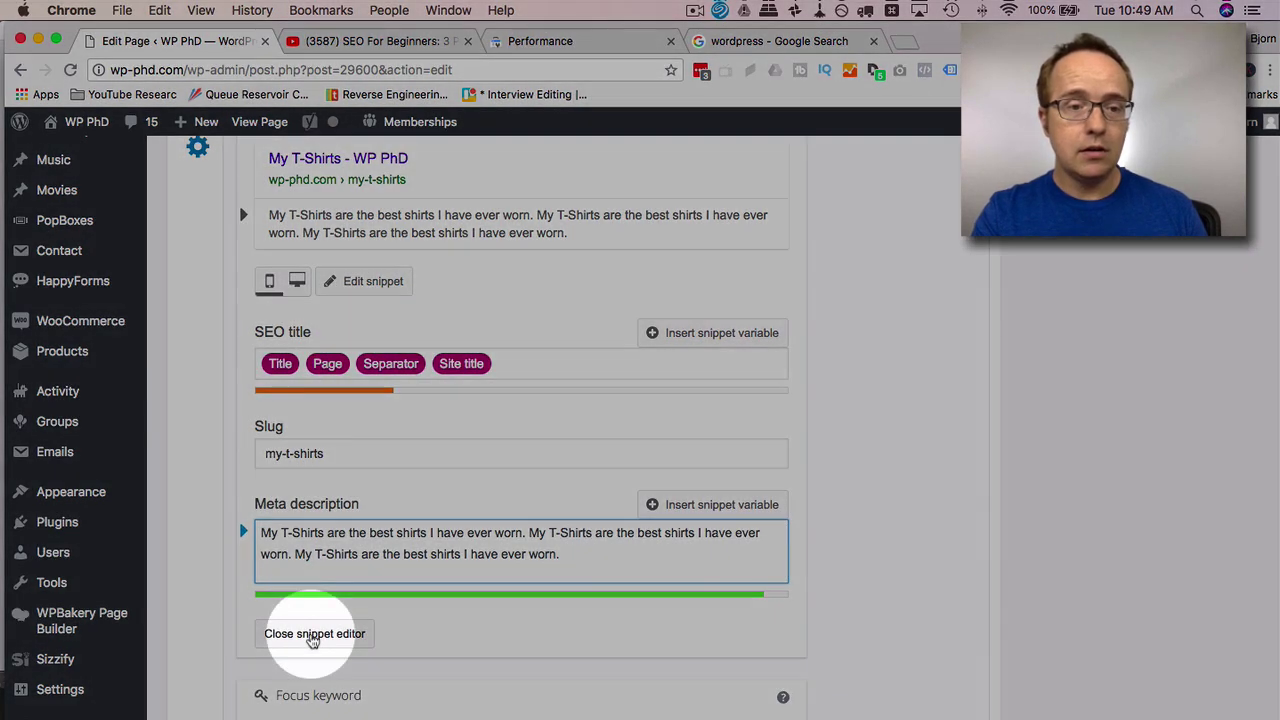
{"action": "left_click", "coordinate": [313, 634]}
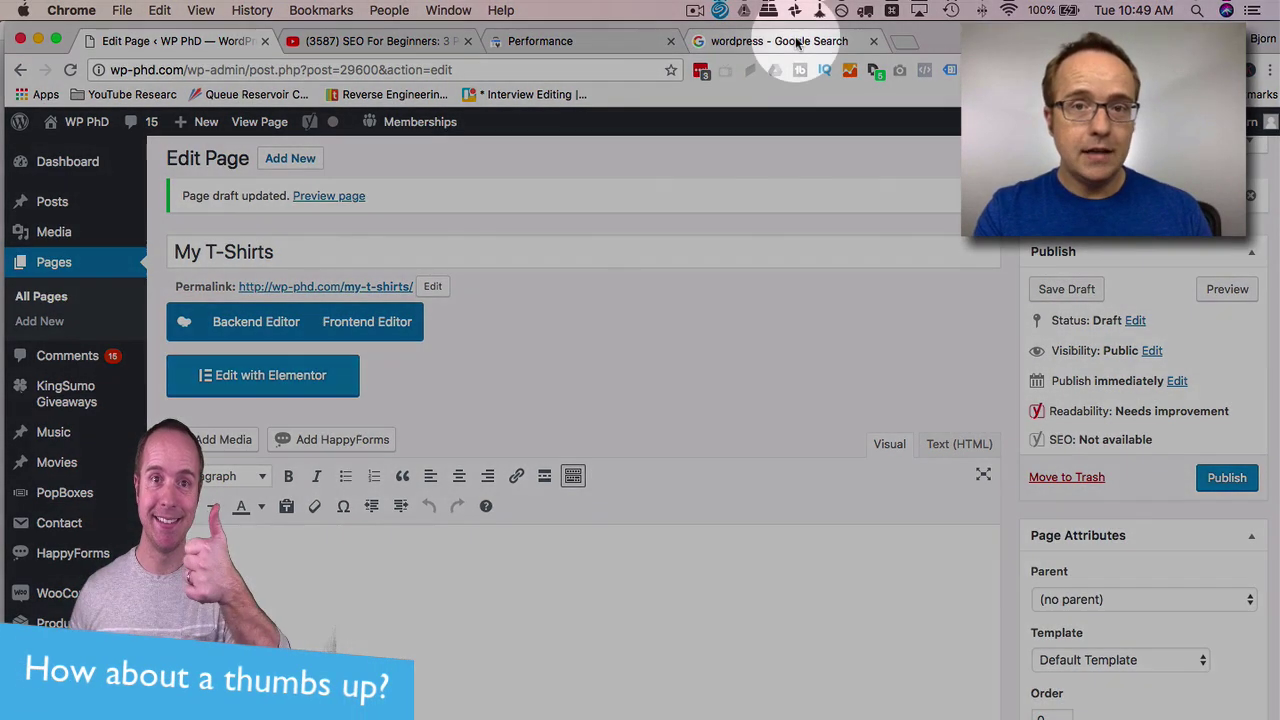
Step: Examine the "wordpress" result descriptions on Google and the clicks and impressions in the Google Search Console performance report
{"action": "left_click", "coordinate": [797, 42]}
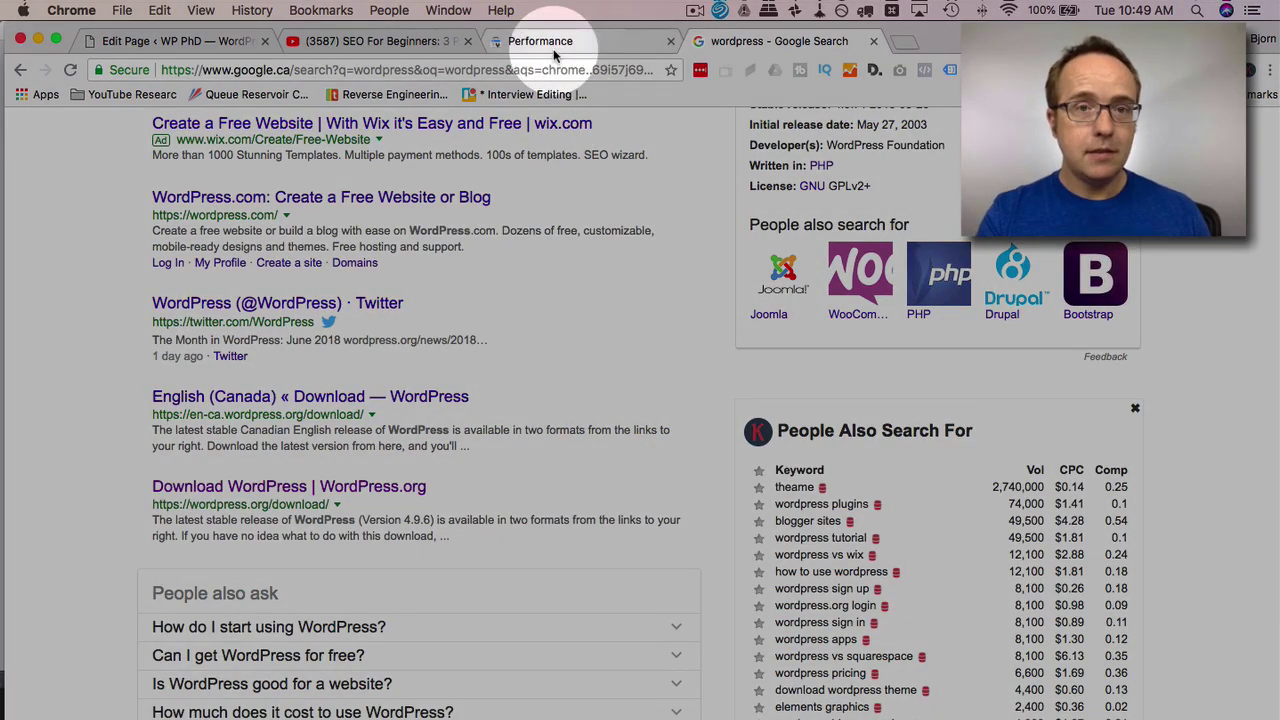
{"action": "left_click", "coordinate": [555, 50]}
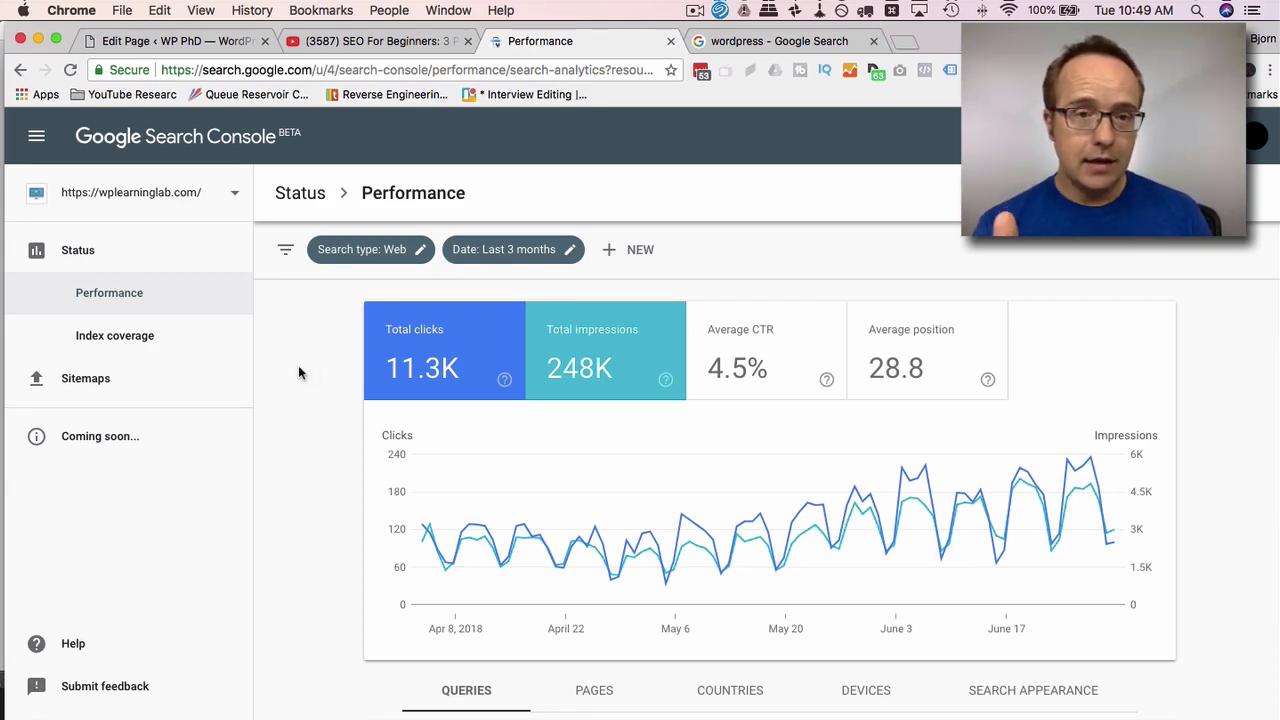
{"action": "left_click", "coordinate": [606, 350]}
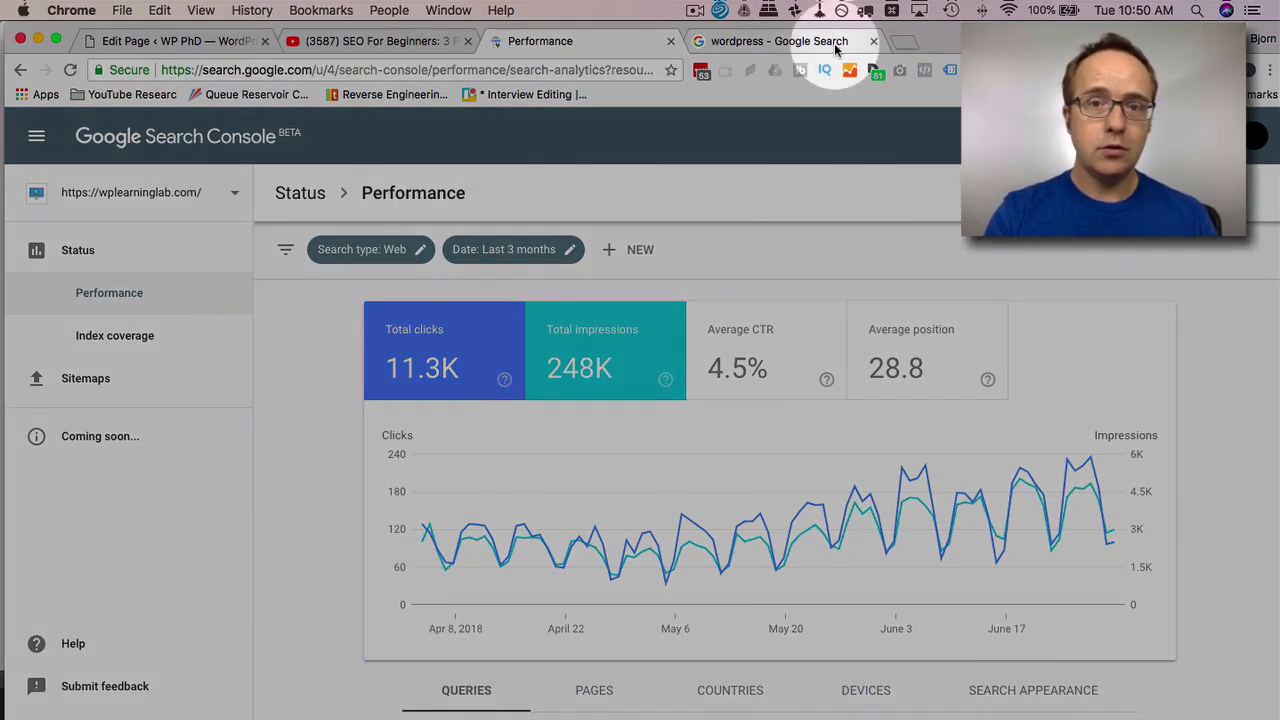
{"action": "left_click", "coordinate": [829, 40]}
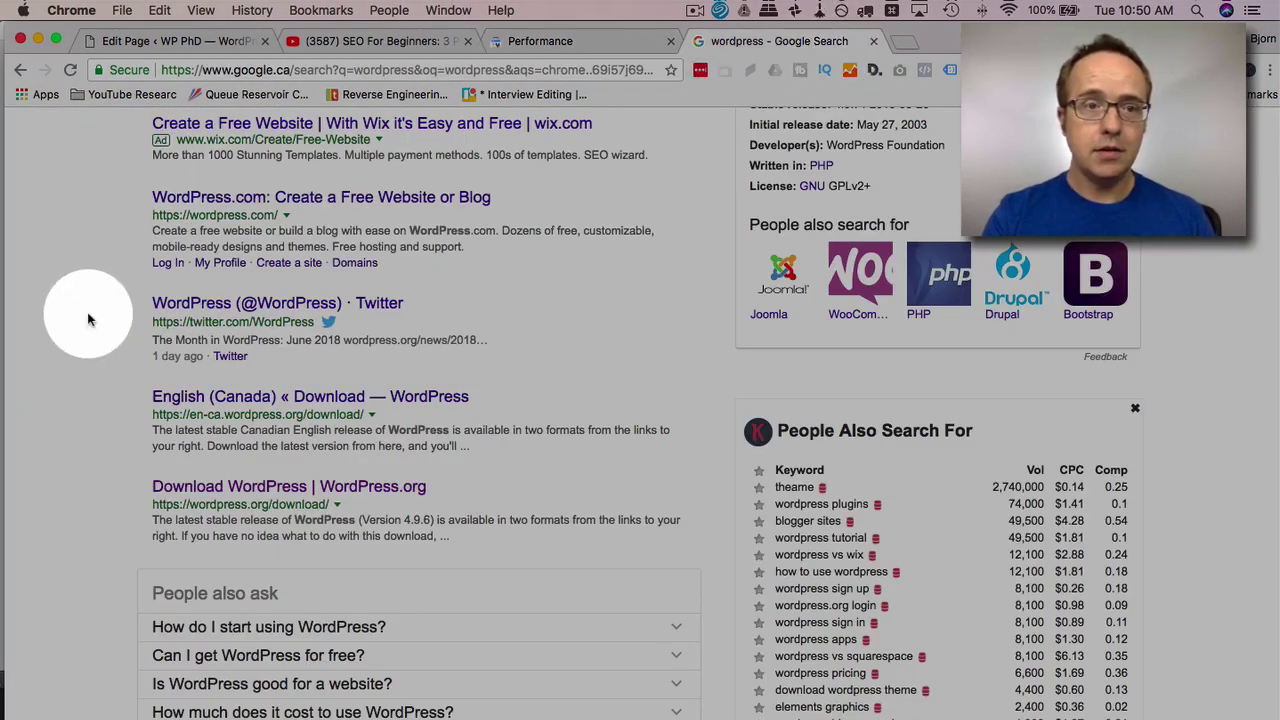
{"action": "scroll", "coordinate": [88, 320], "scroll_direction": "up", "scroll_amount": 5}
{"action": "scroll", "coordinate": [88, 320], "scroll_direction": "down", "scroll_amount": 5}
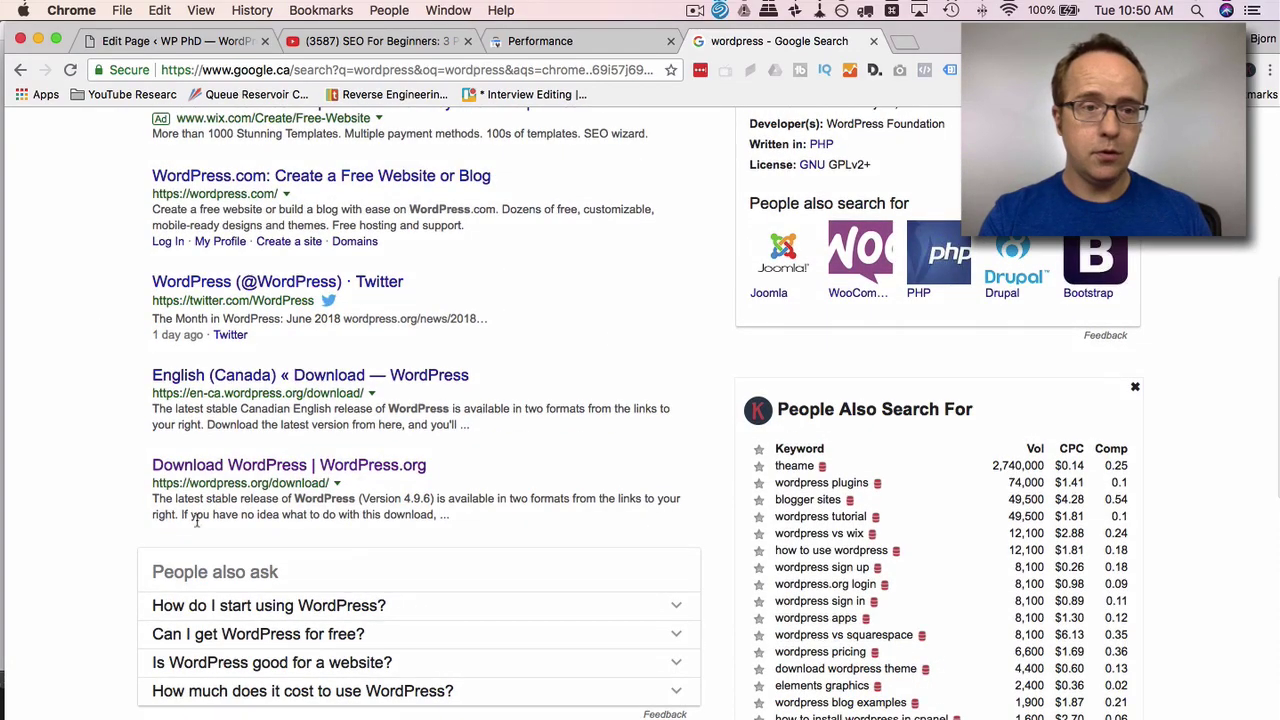
{"action": "left_click", "coordinate": [361, 496]}
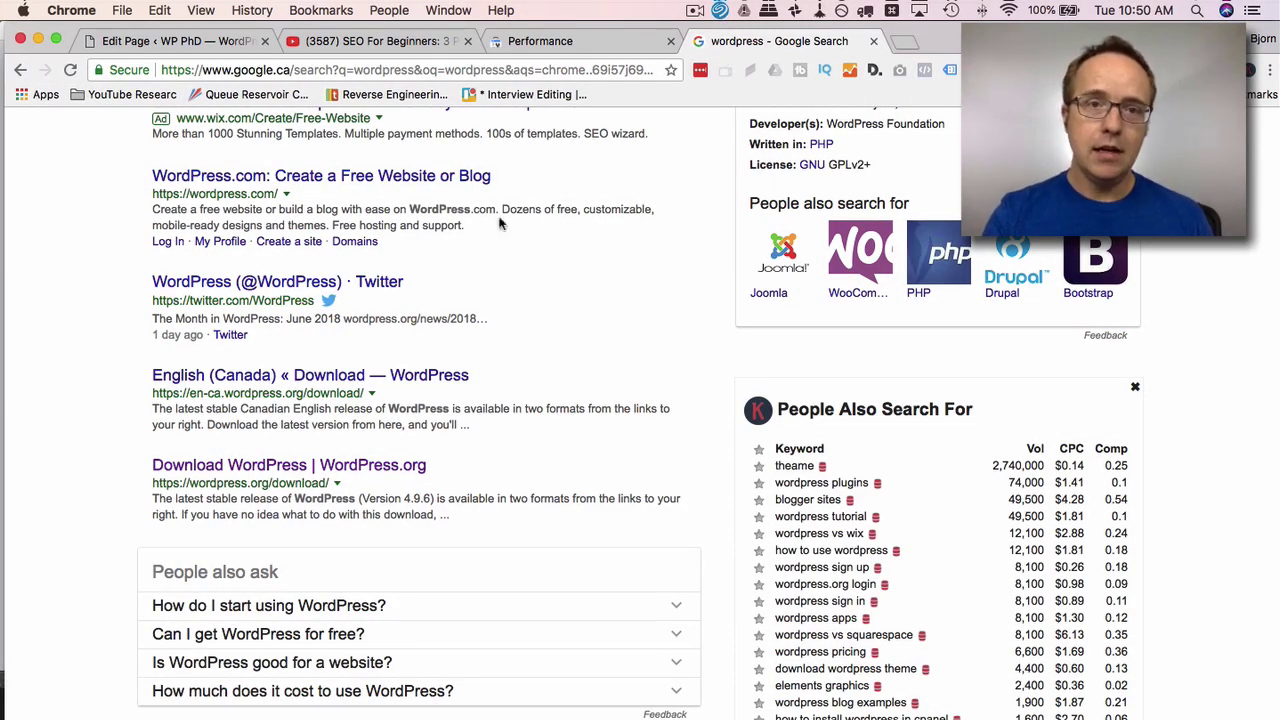
{"action": "left_click", "coordinate": [552, 44]}
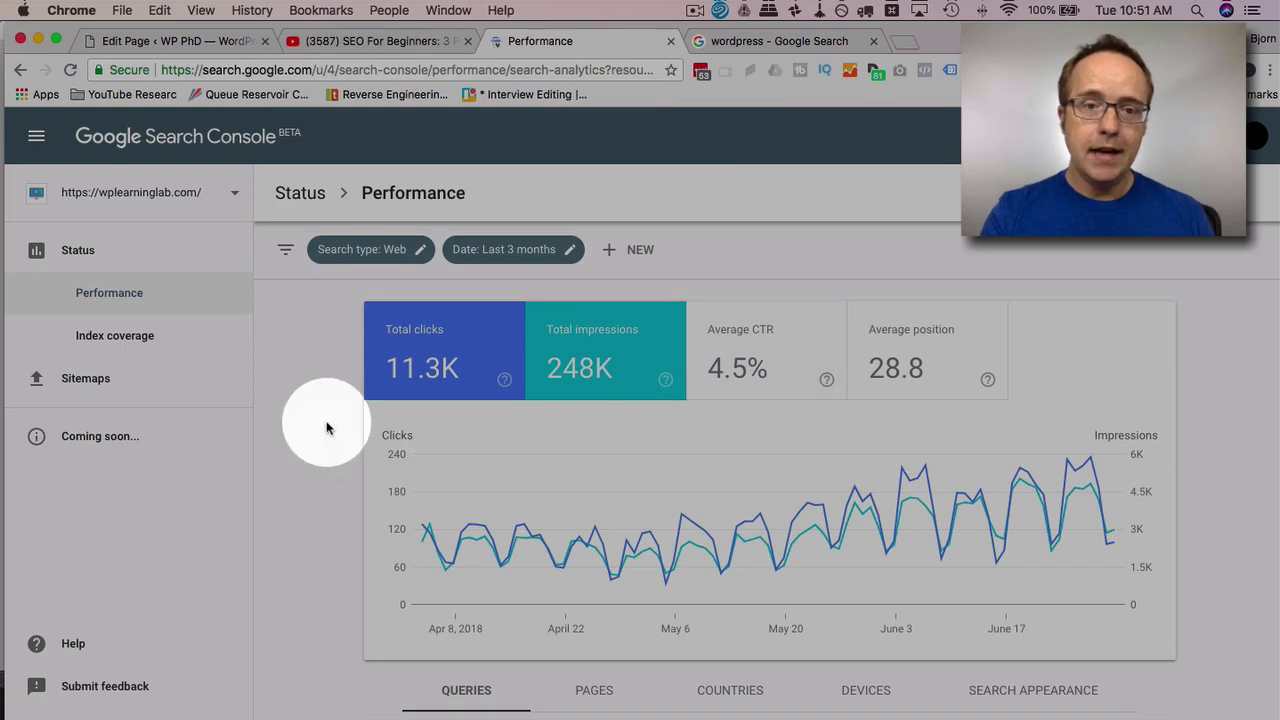
Step: Glance at the Google result descriptions for "wordpress" and return to the Search Console performance report
{"action": "scroll", "coordinate": [326, 428], "scroll_direction": "down", "scroll_amount": 1}
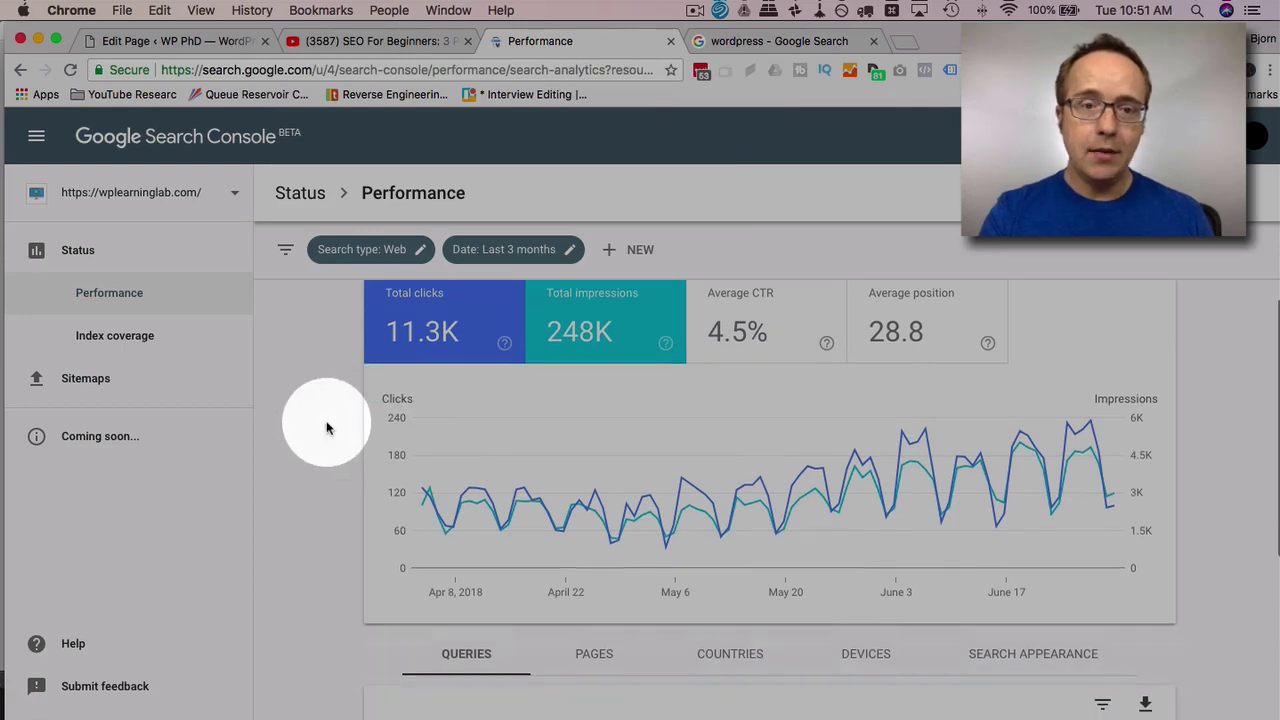
{"action": "left_click", "coordinate": [828, 41]}
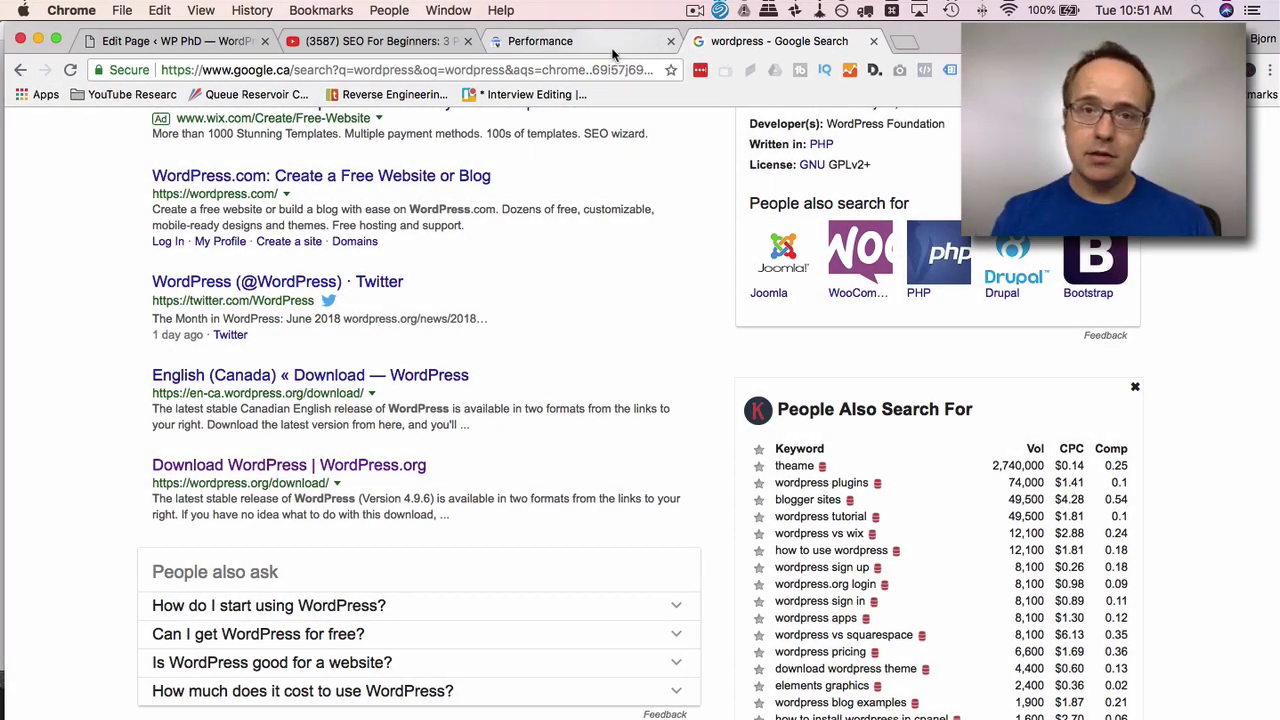
{"action": "left_click", "coordinate": [613, 45]}
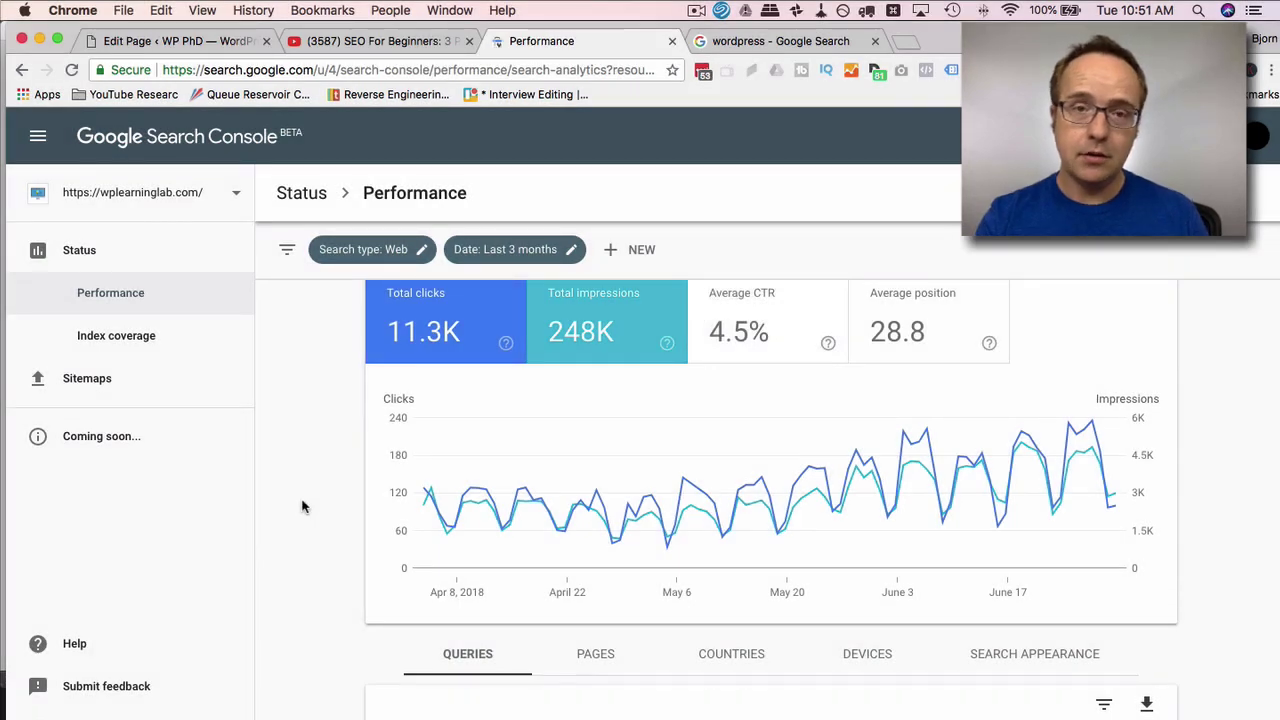
Step: Examine the site's top search queries with their clicks and impressions, alongside the average CTR and performance chart
{"action": "scroll", "coordinate": [302, 507], "scroll_direction": "down", "scroll_amount": 5}
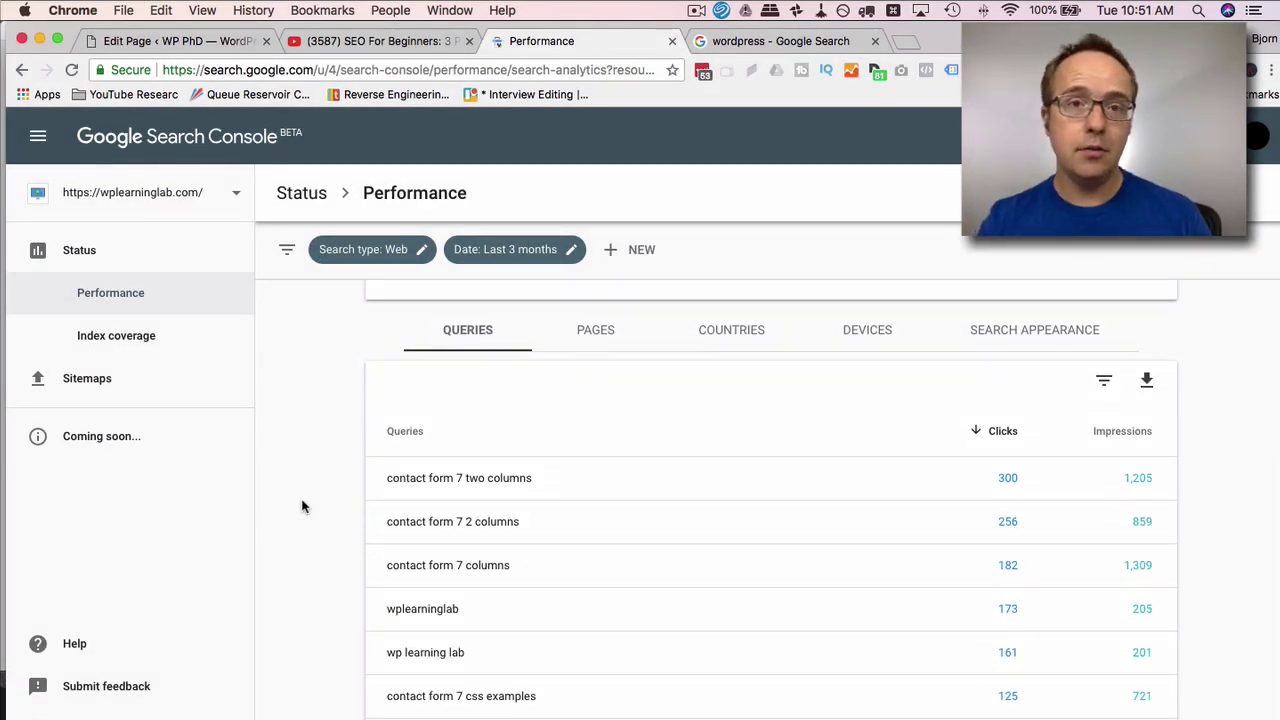
{"action": "scroll", "coordinate": [302, 507], "scroll_direction": "up", "scroll_amount": 5}
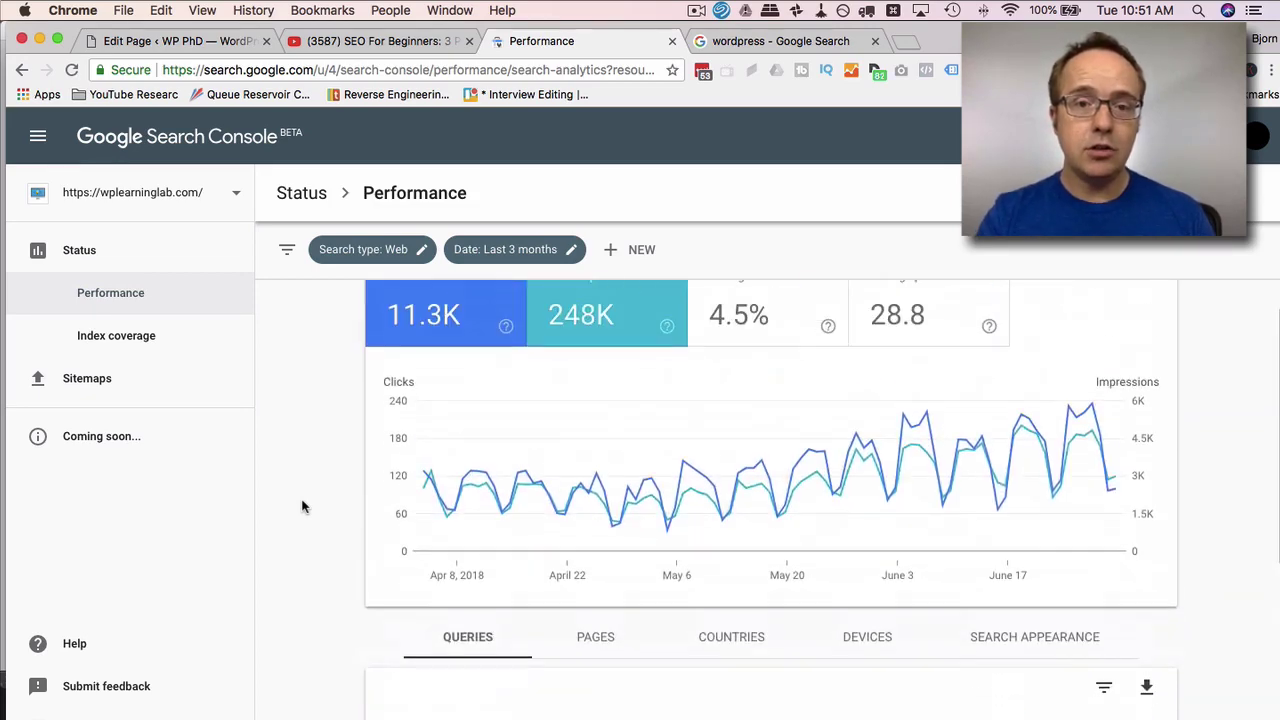
{"action": "left_click", "coordinate": [786, 326]}
{"action": "scroll", "coordinate": [373, 658], "scroll_direction": "down", "scroll_amount": 5}
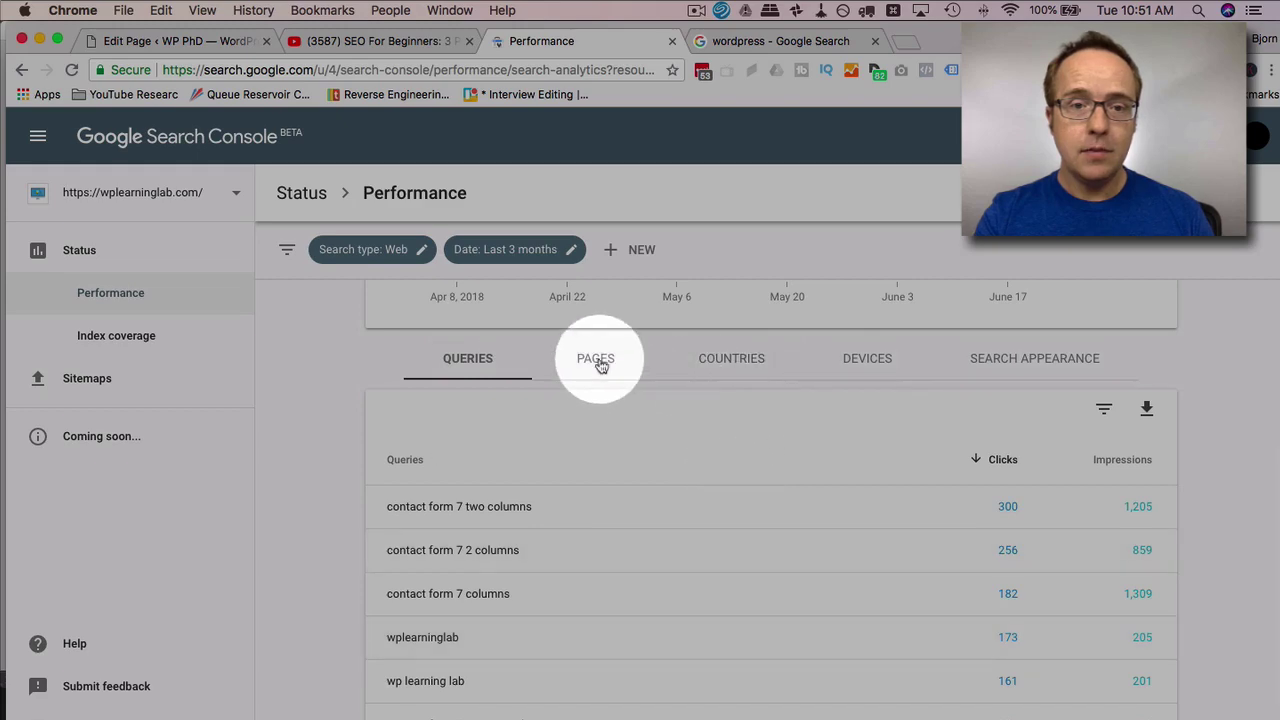
{"action": "scroll", "coordinate": [342, 434], "scroll_direction": "down", "scroll_amount": 3}
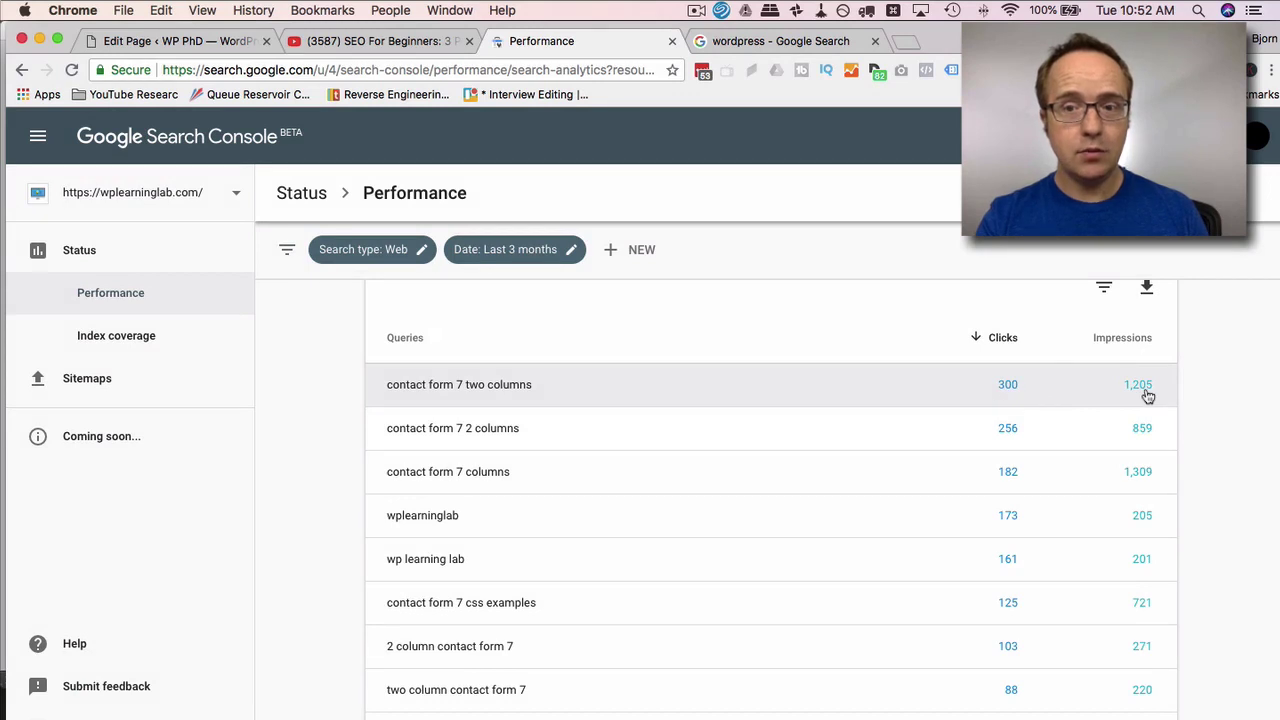
{"action": "scroll", "coordinate": [674, 401], "scroll_direction": "up", "scroll_amount": 2}
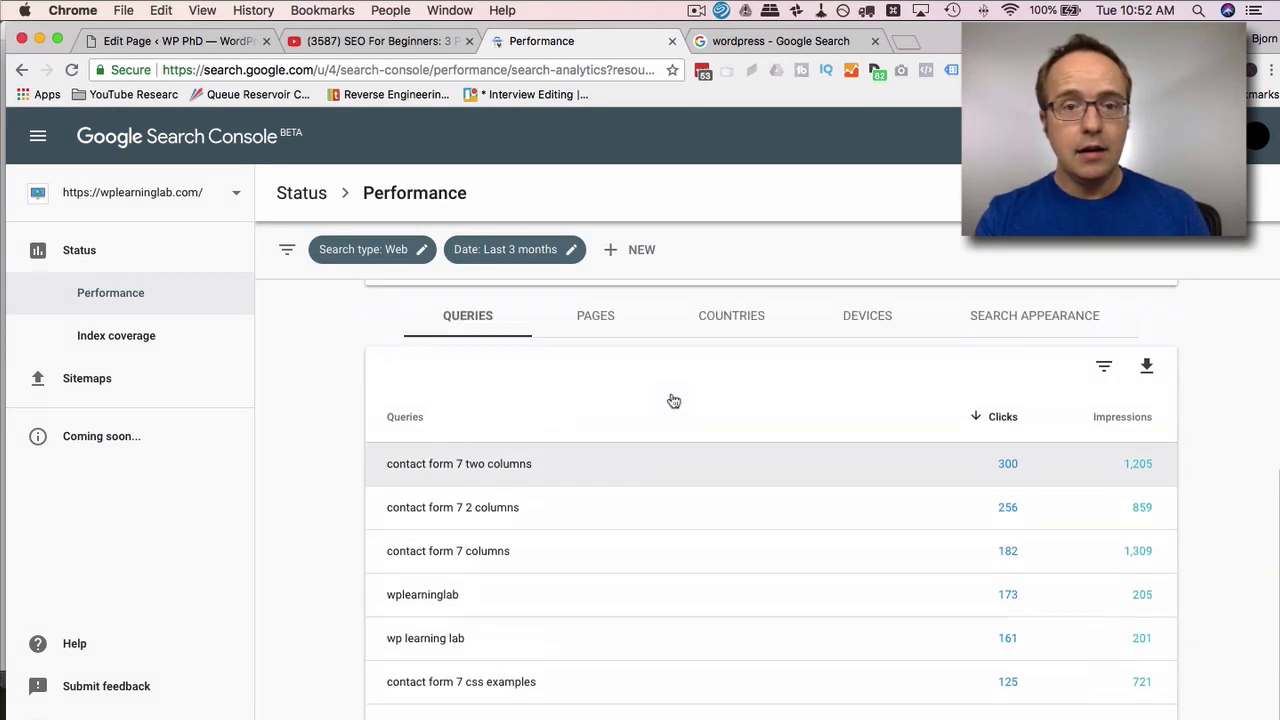
{"action": "scroll", "coordinate": [674, 401], "scroll_direction": "up", "scroll_amount": 1}
{"action": "scroll", "coordinate": [850, 445], "scroll_direction": "up", "scroll_amount": 1}
{"action": "scroll", "coordinate": [749, 437], "scroll_direction": "up", "scroll_amount": 1}
{"action": "scroll", "coordinate": [749, 437], "scroll_direction": "down", "scroll_amount": 3}
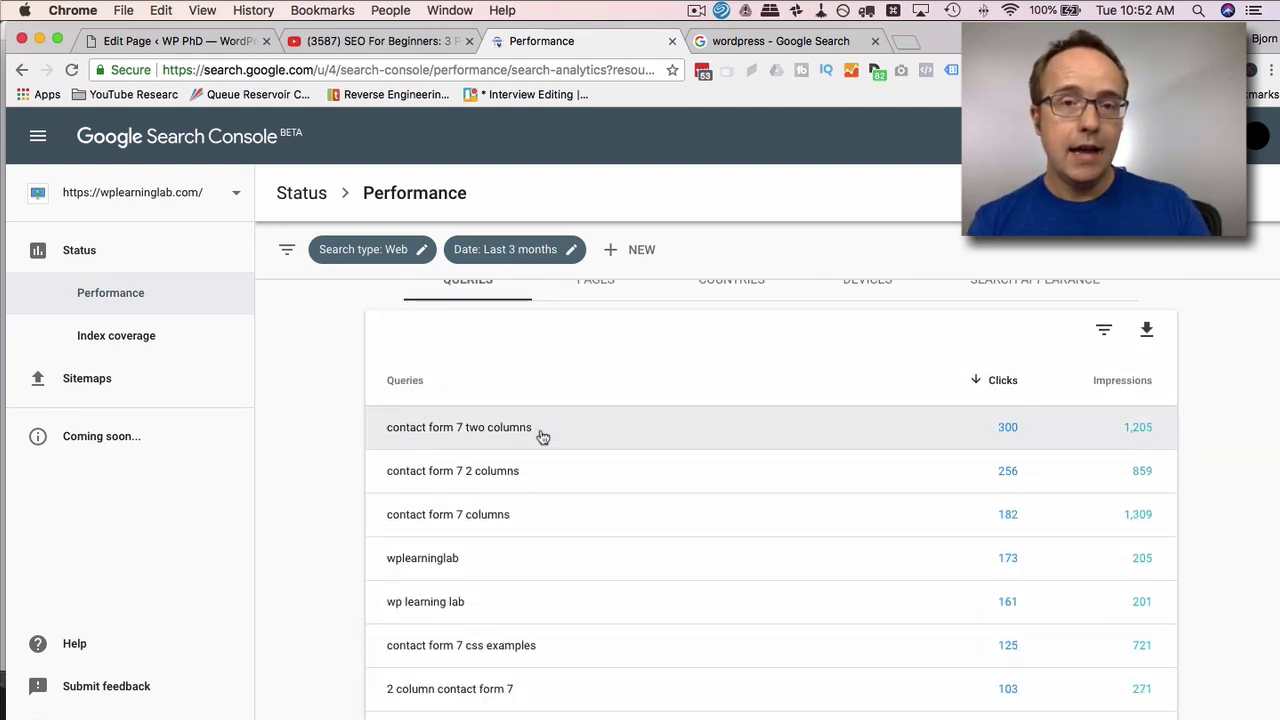
{"action": "scroll", "coordinate": [542, 437], "scroll_direction": "up", "scroll_amount": 1}
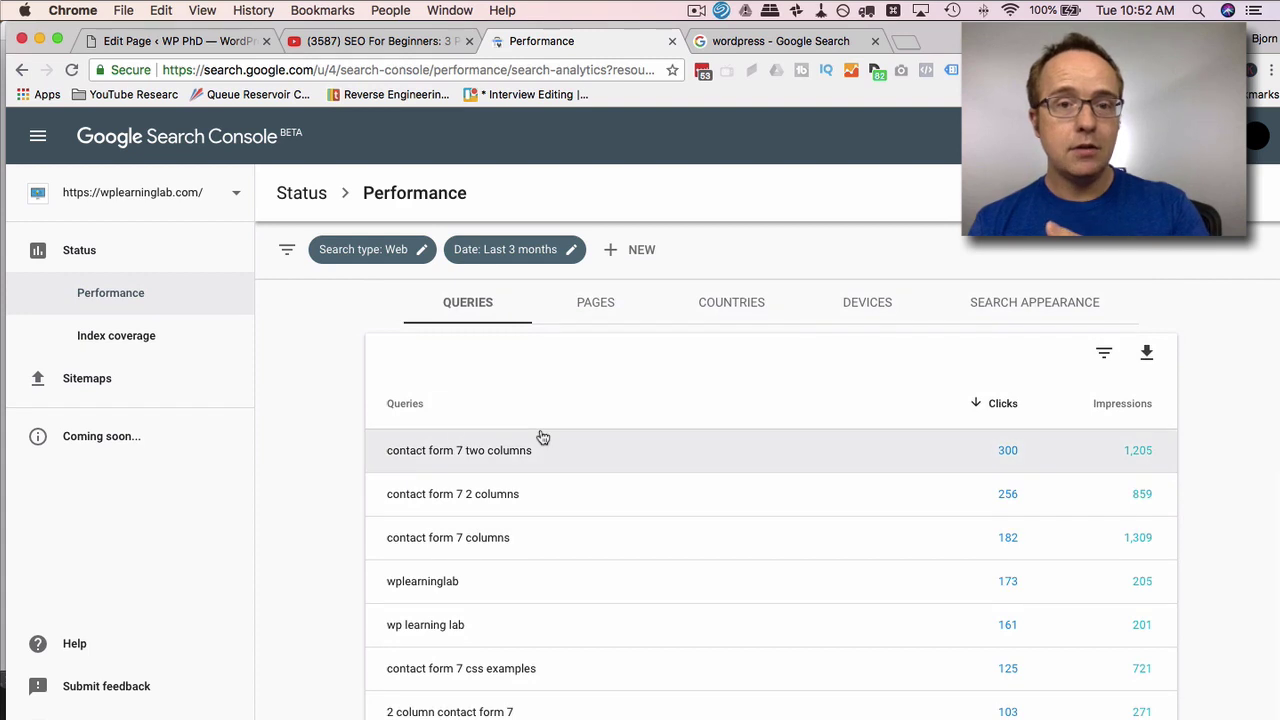
{"action": "scroll", "coordinate": [542, 437], "scroll_direction": "up", "scroll_amount": 5}
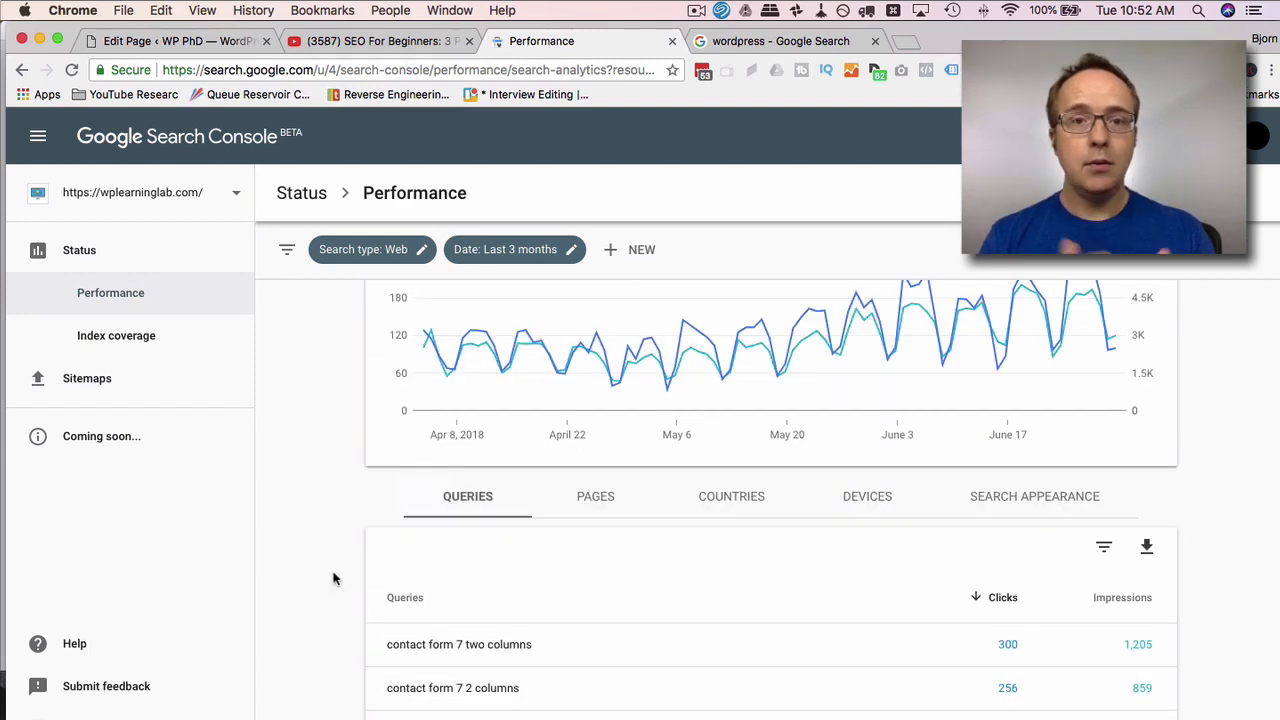
Step: Break the report down by page and filter it to the /contact-form-7-2-column-responsive-form/ page
{"action": "scroll", "coordinate": [524, 498], "scroll_direction": "down", "scroll_amount": 1}
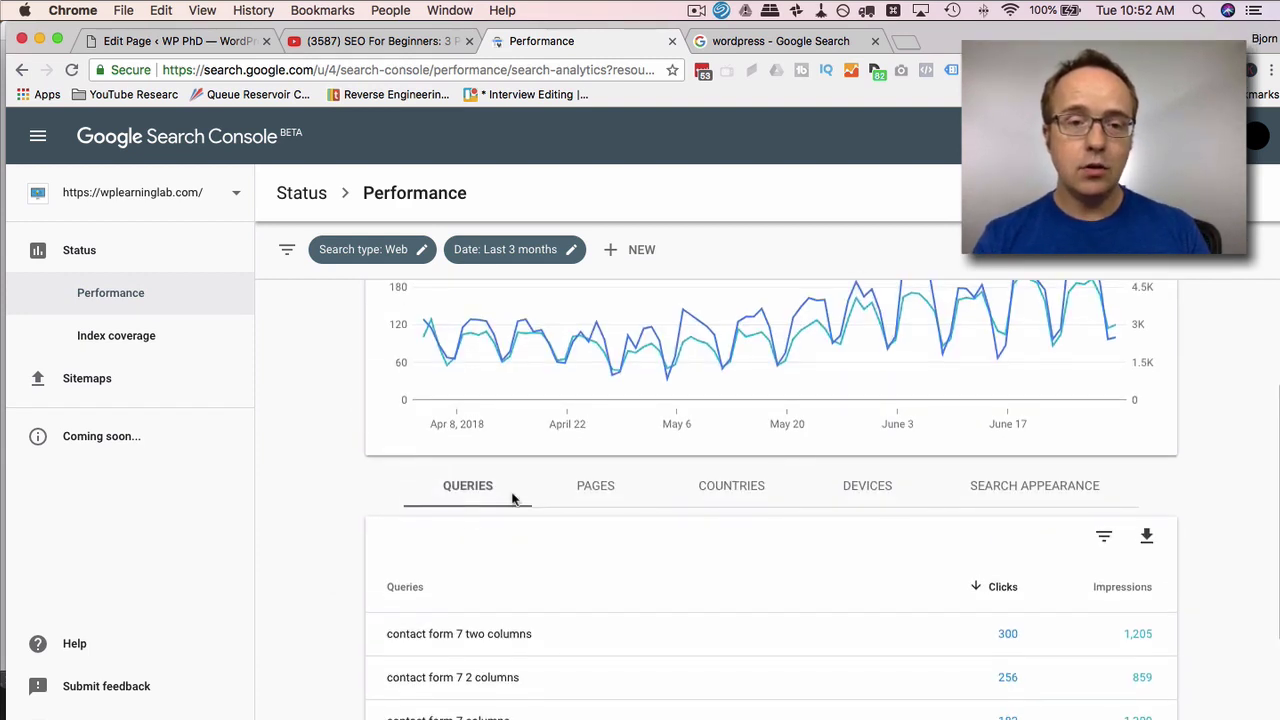
{"action": "left_click", "coordinate": [598, 488]}
{"action": "left_click", "coordinate": [377, 568]}
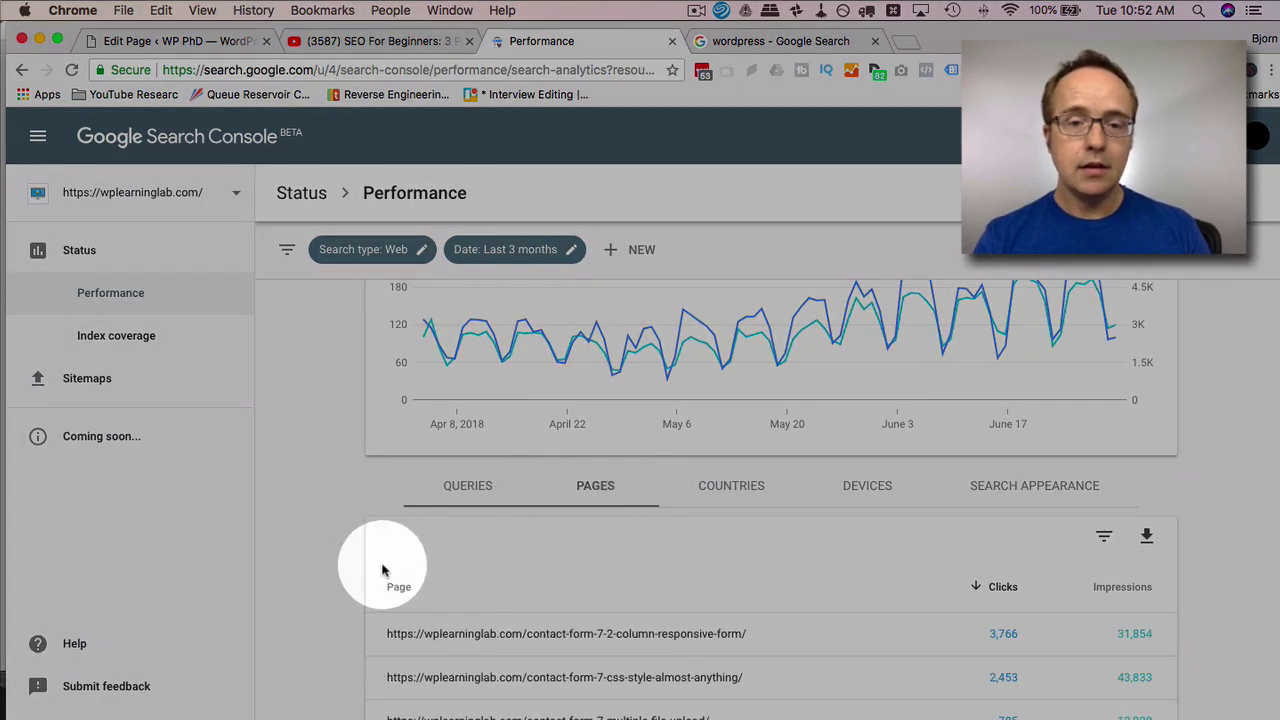
{"action": "scroll", "coordinate": [374, 570], "scroll_direction": "down", "scroll_amount": 4}
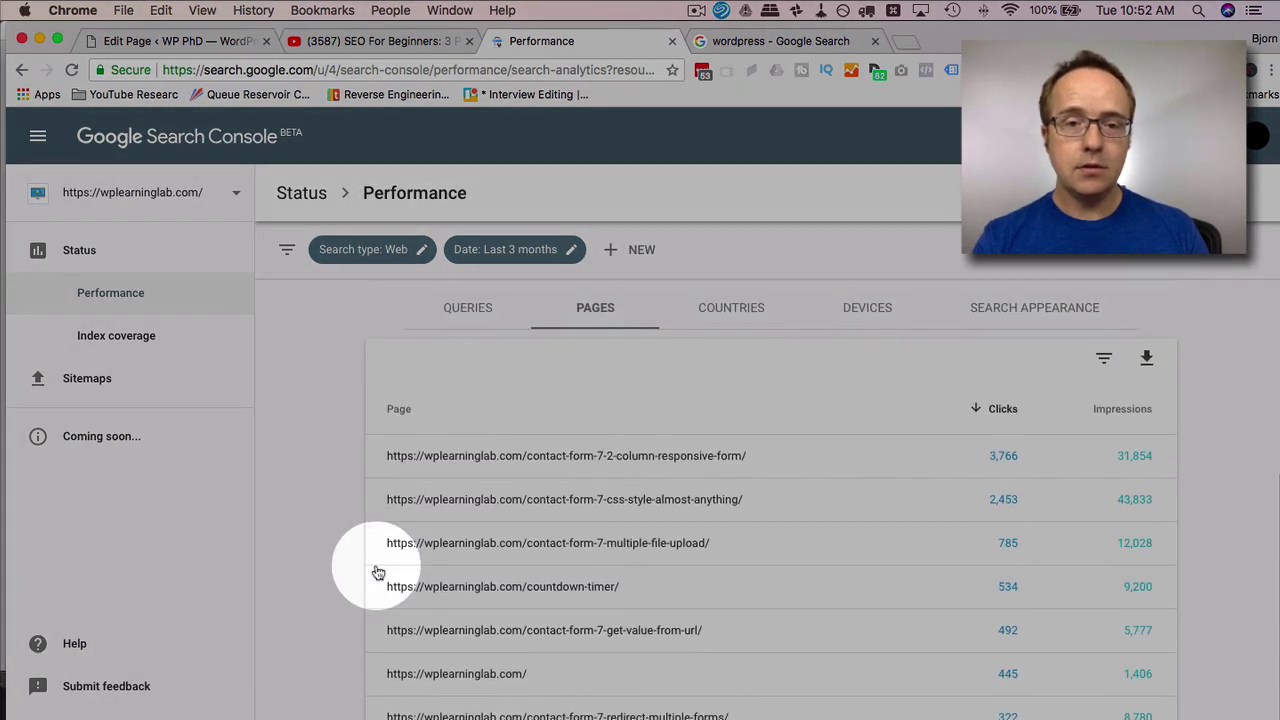
{"action": "left_click", "coordinate": [616, 457]}
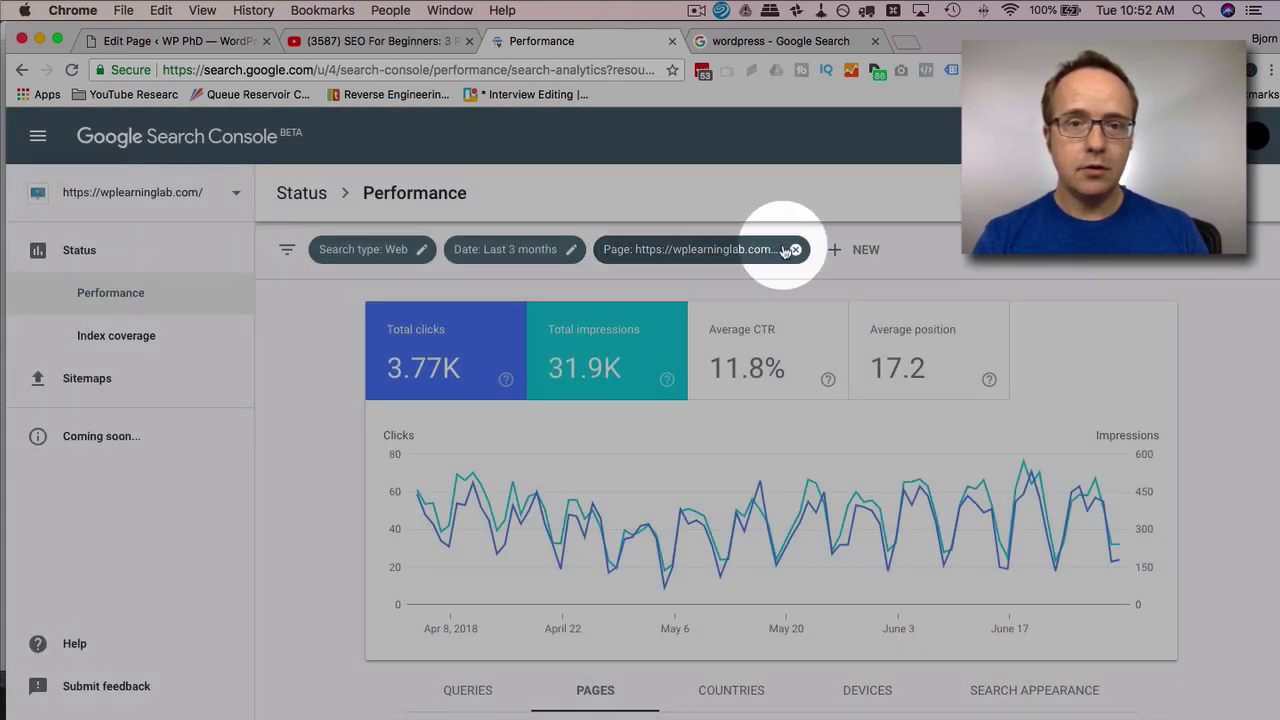
{"action": "scroll", "coordinate": [323, 477], "scroll_direction": "down", "scroll_amount": 1}
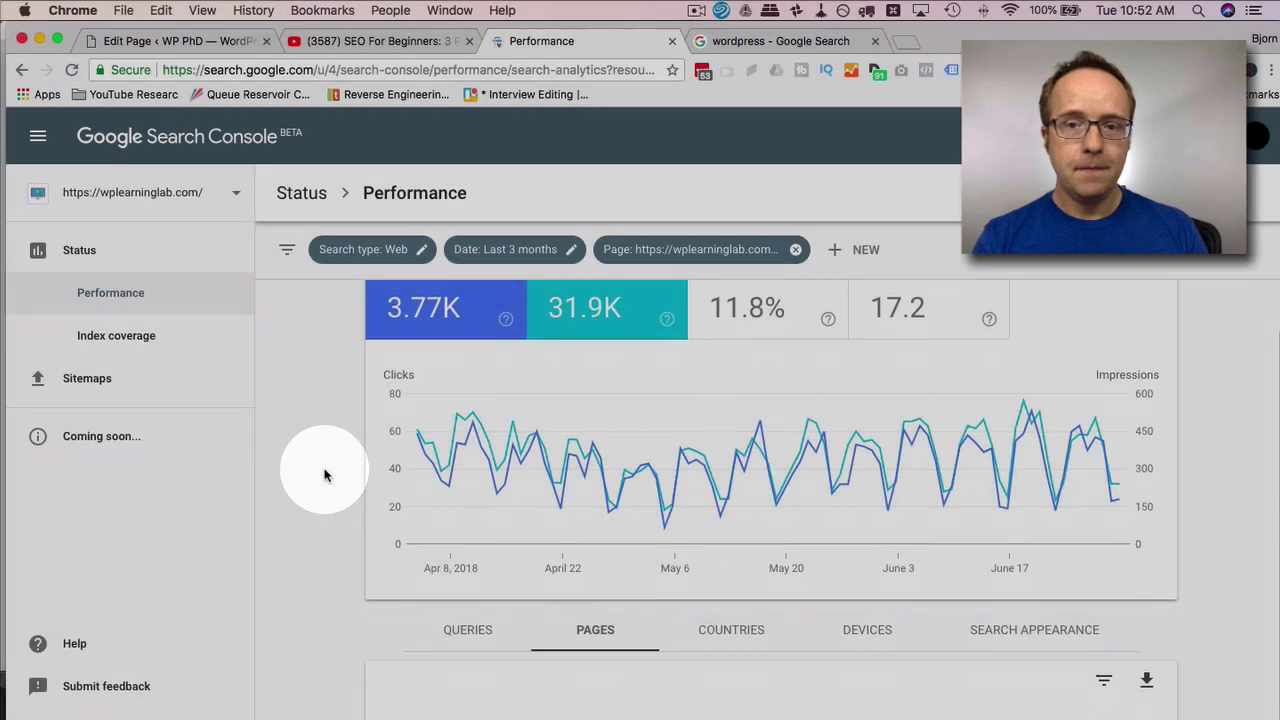
{"action": "scroll", "coordinate": [324, 476], "scroll_direction": "up", "scroll_amount": 1}
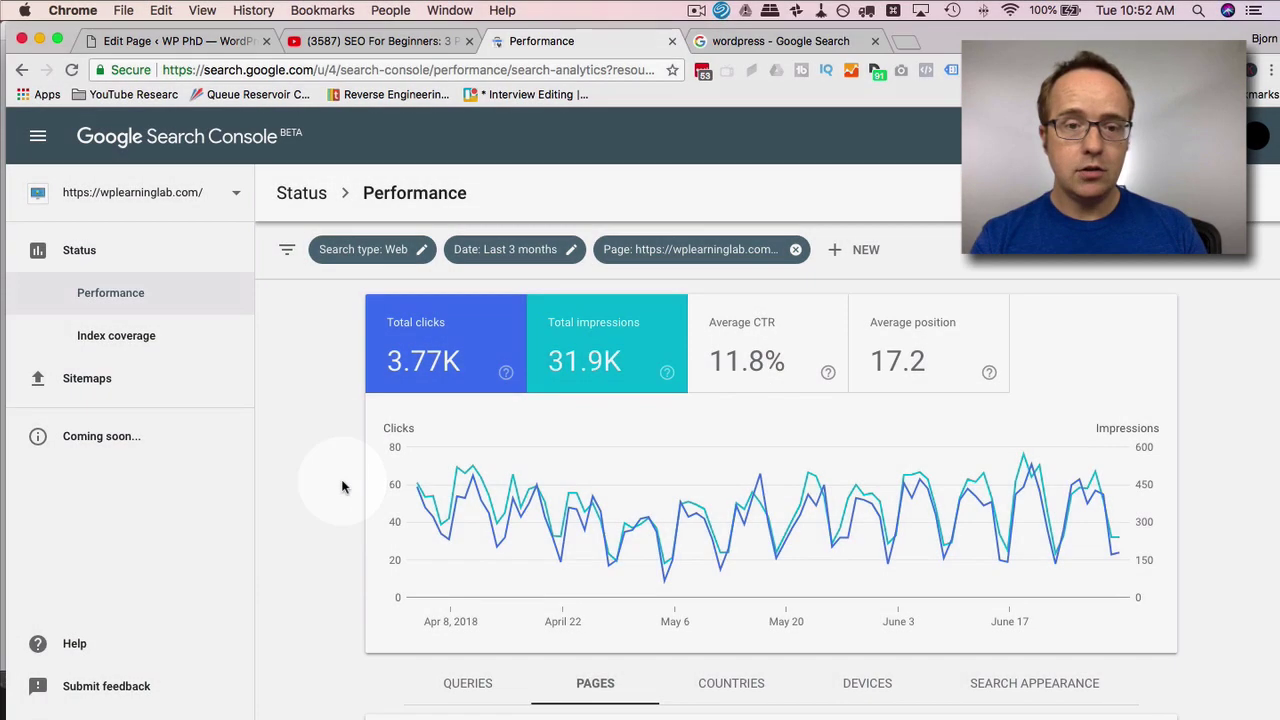
Step: List the search queries for the filtered contact form page
{"action": "scroll", "coordinate": [472, 565], "scroll_direction": "down", "scroll_amount": 3}
{"action": "left_click", "coordinate": [470, 561]}
{"action": "scroll", "coordinate": [314, 545], "scroll_direction": "down", "scroll_amount": 9}
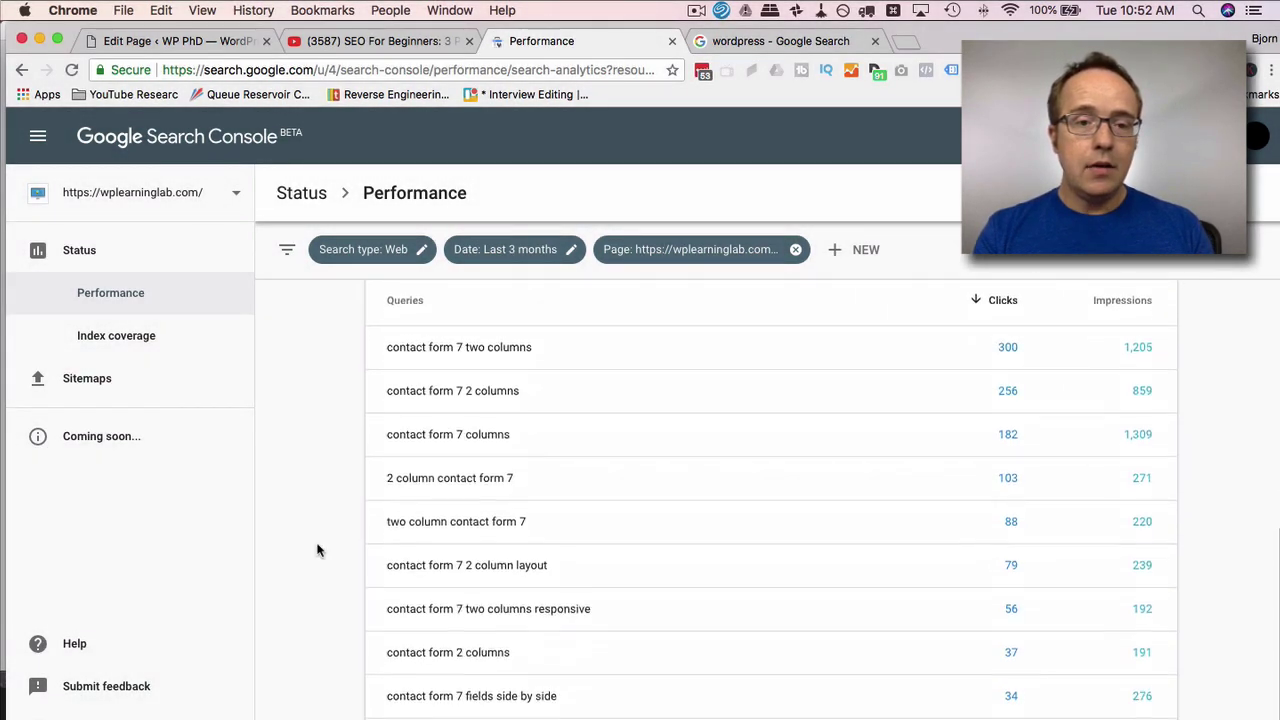
Step: Examine the filtered page's search queries, their clicks and impressions, and the total number of queries it appears for
{"action": "scroll", "coordinate": [318, 549], "scroll_direction": "up", "scroll_amount": 1}
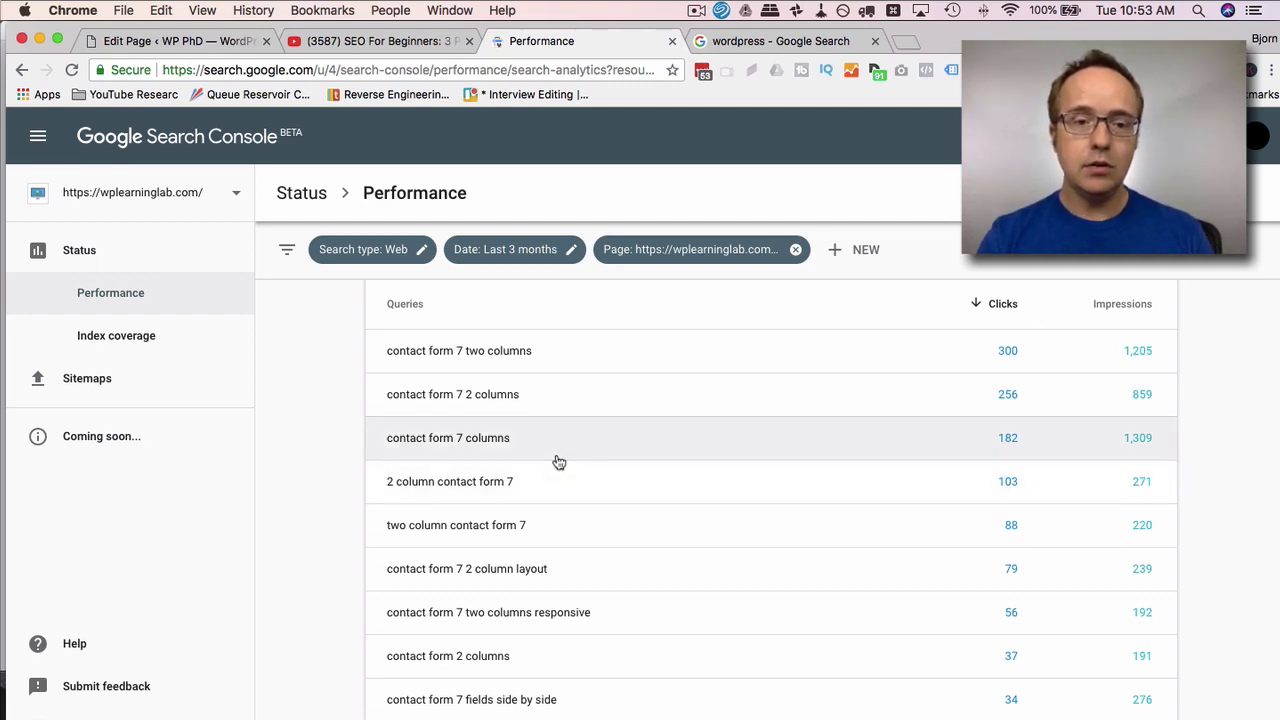
{"action": "scroll", "coordinate": [557, 463], "scroll_direction": "down", "scroll_amount": 1}
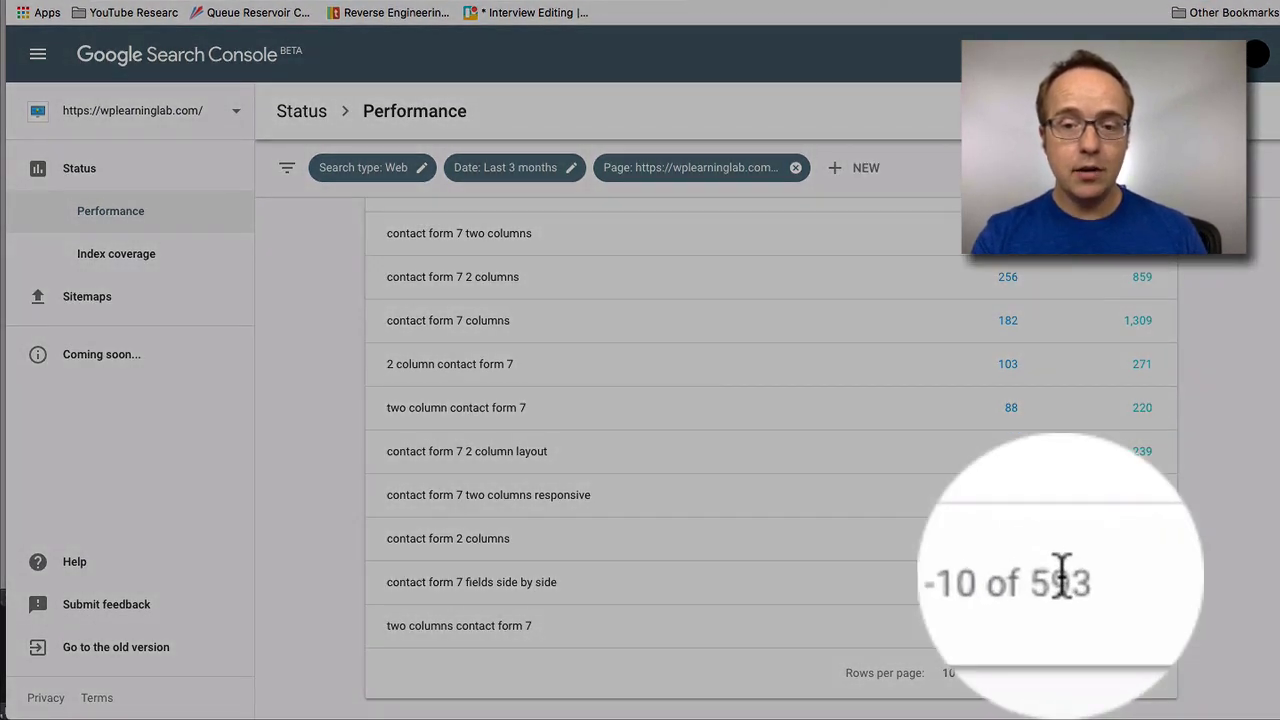
{"action": "double_click", "coordinate": [1062, 577]}
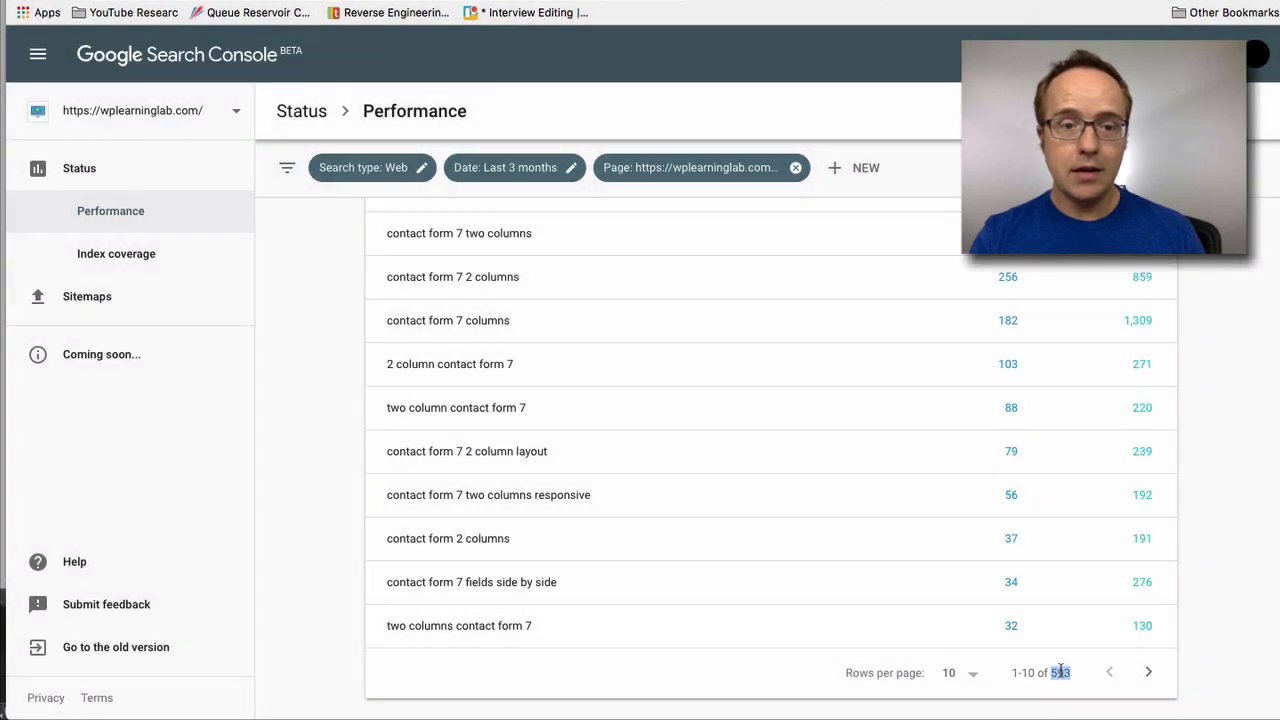
{"action": "scroll", "coordinate": [323, 557], "scroll_direction": "up", "scroll_amount": 5}
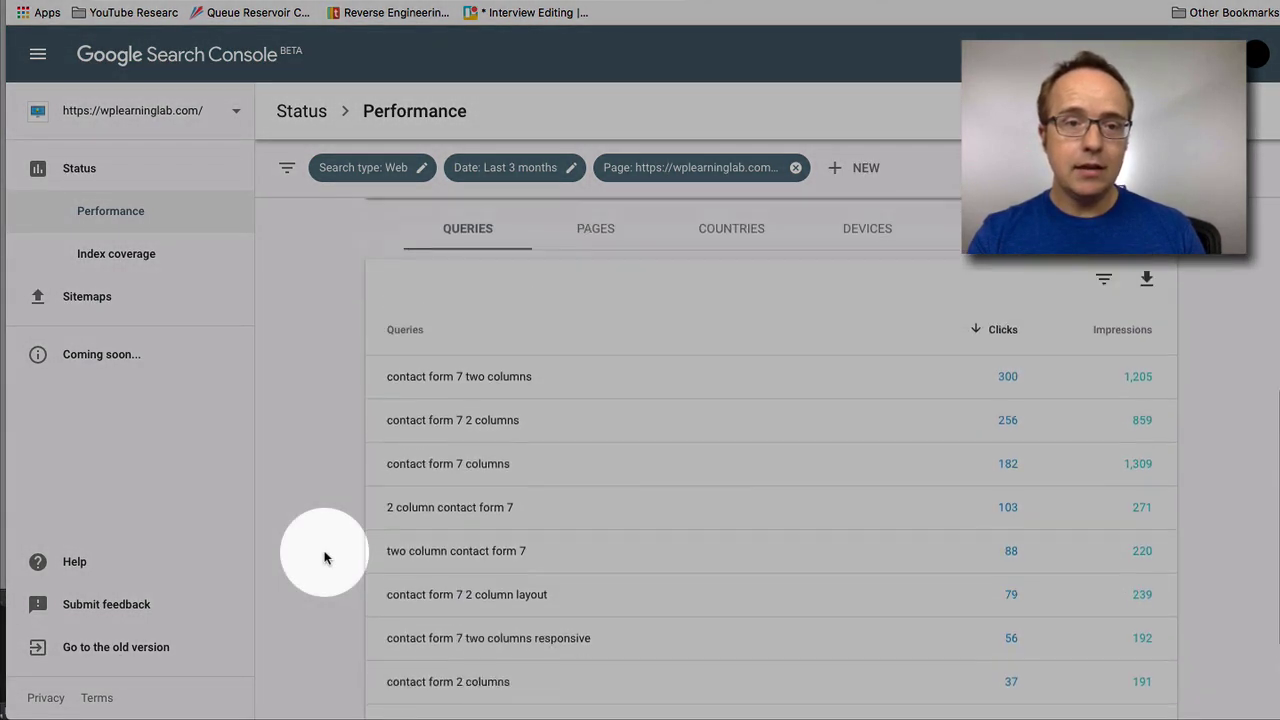
{"action": "scroll", "coordinate": [323, 557], "scroll_direction": "down", "scroll_amount": 5}
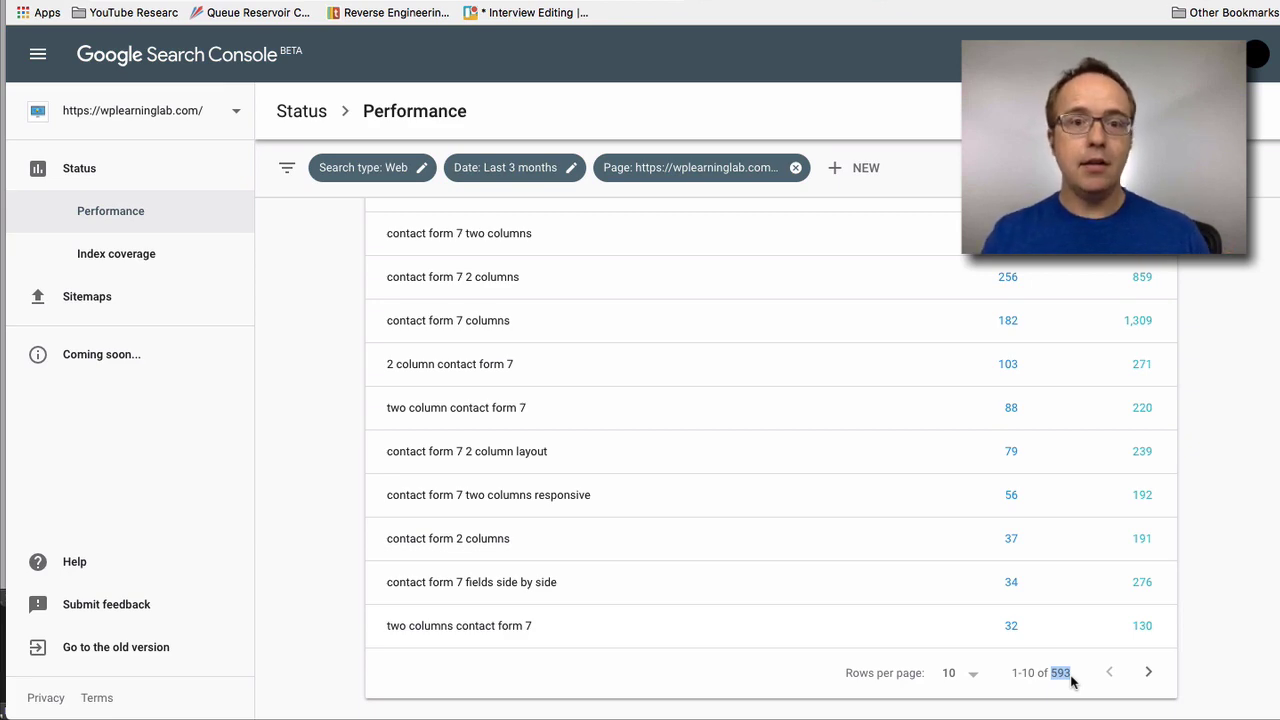
{"action": "scroll", "coordinate": [343, 320], "scroll_direction": "up", "scroll_amount": 1}
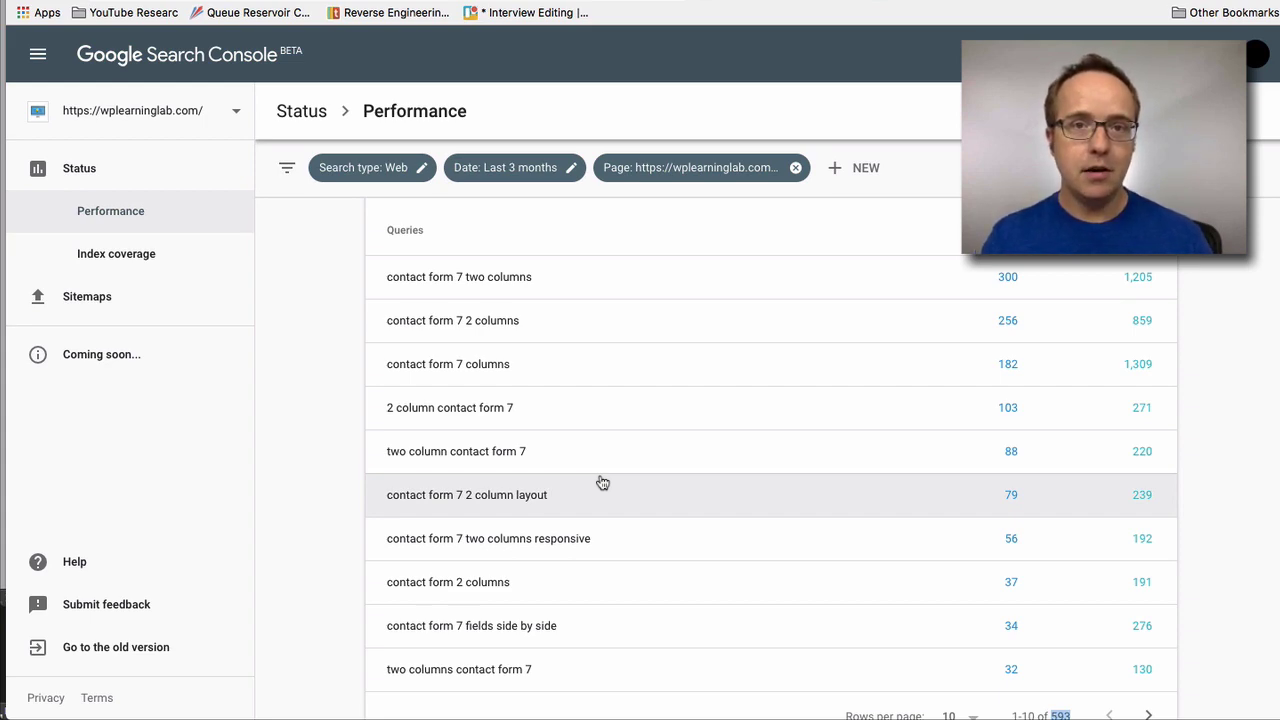
{"action": "left_click", "coordinate": [602, 483]}
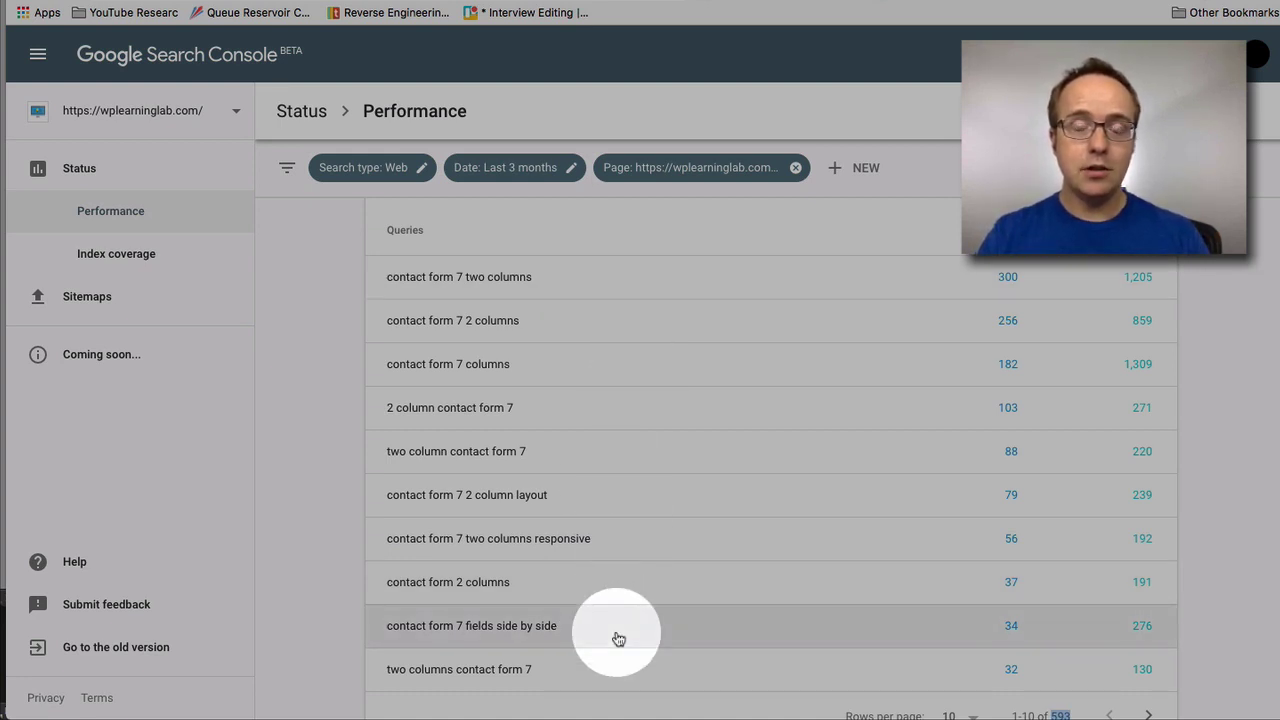
{"action": "scroll", "coordinate": [618, 638], "scroll_direction": "up", "scroll_amount": 5}
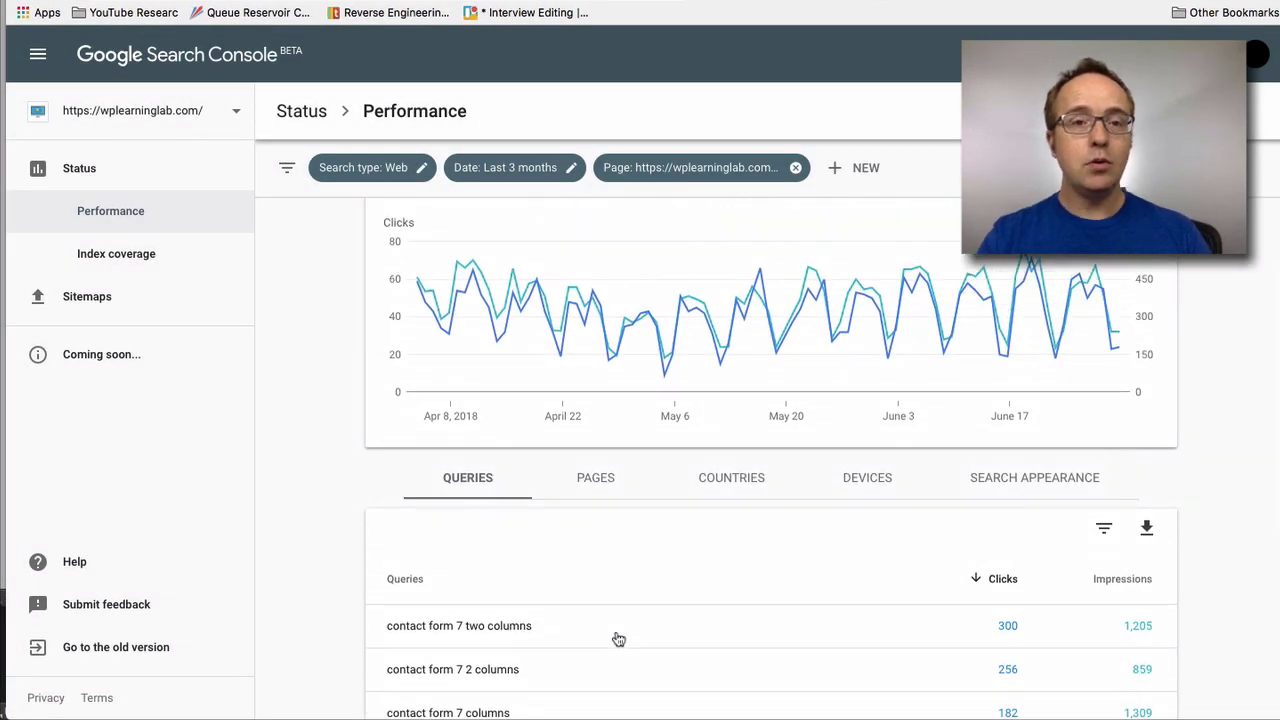